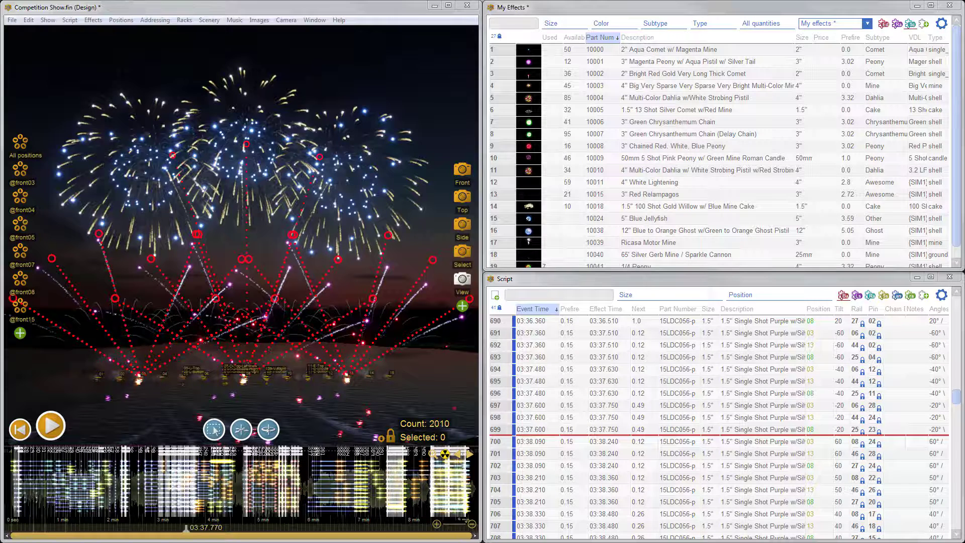
In Chrome, go to the finale3d.com Contests page from the Resources menu
key("alt+Tab")
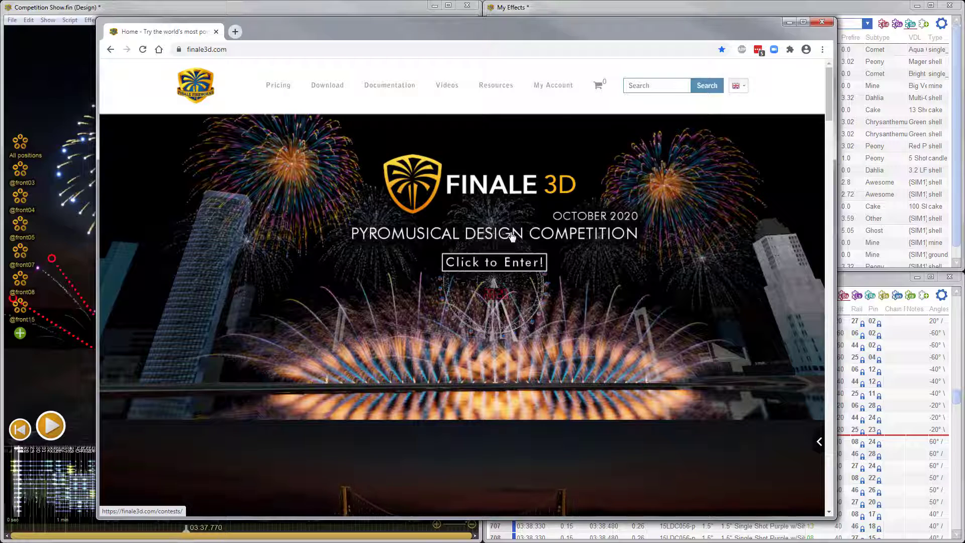
mouse_move(495, 87)
mouse_move(478, 181)
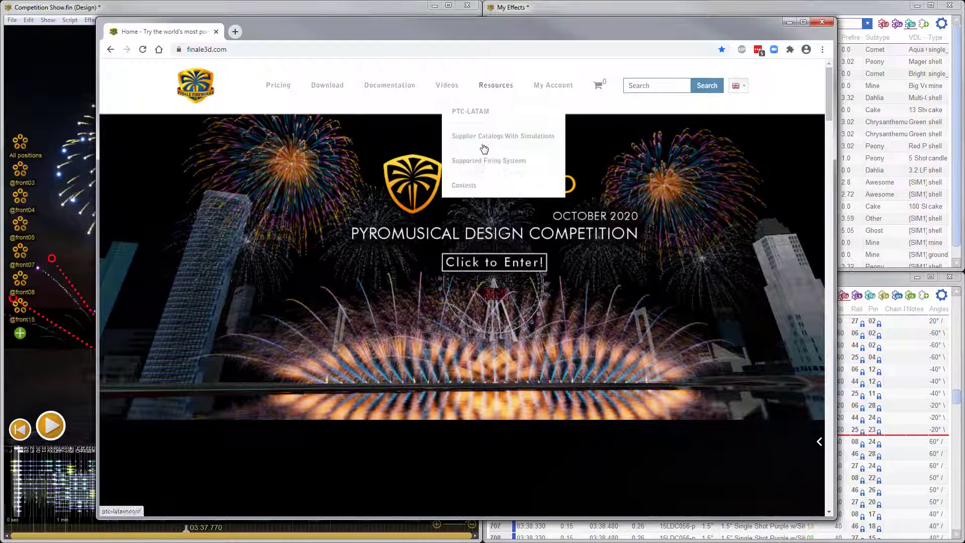
left_click(472, 192)
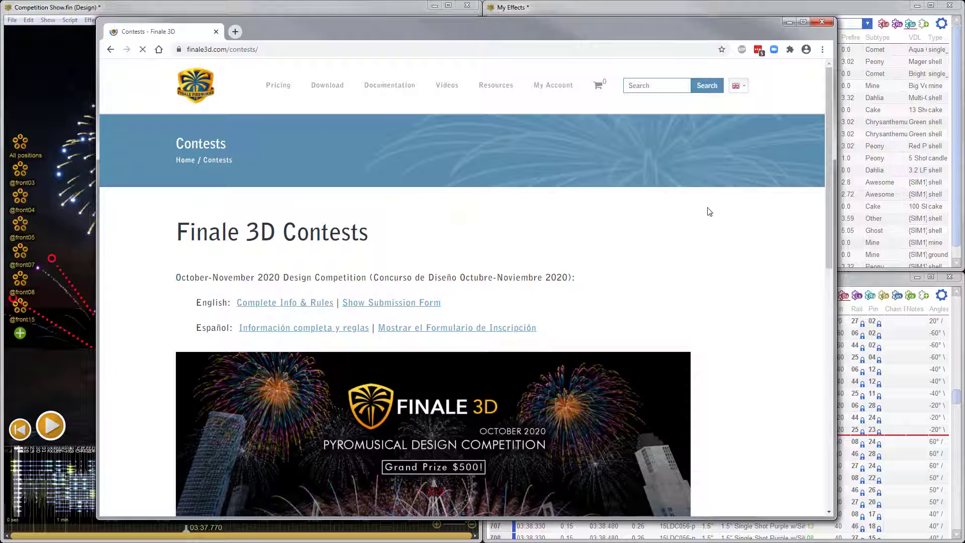
scroll(819, 170, "down", 5)
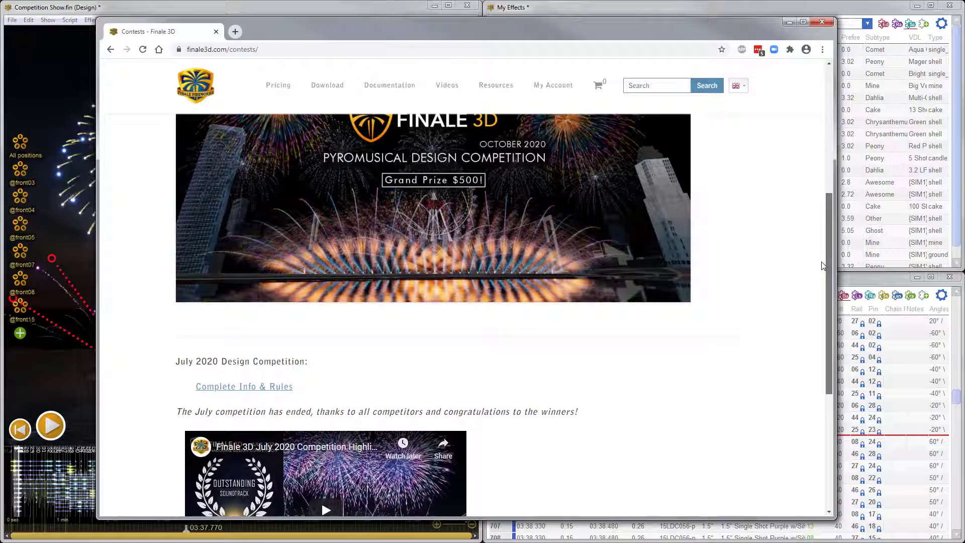
scroll(822, 189, "up", 4)
scroll(823, 170, "up", 2)
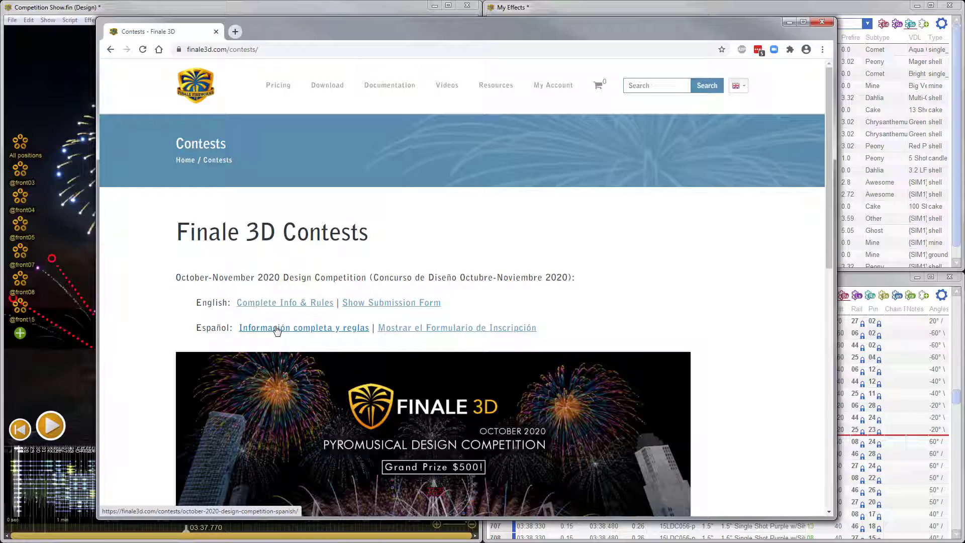
Open the October-November 2020 competition rules and read the 100,000-point virtual budget price table
left_click(288, 304)
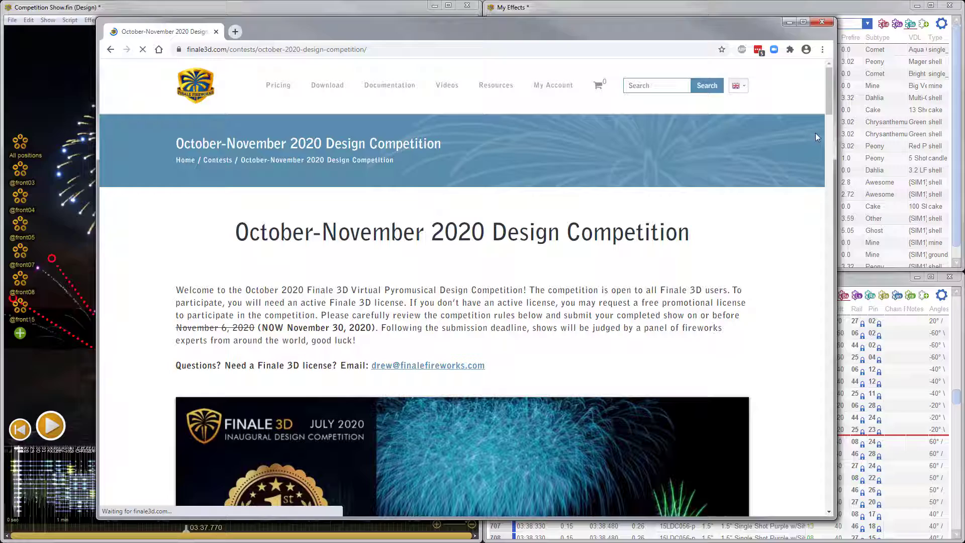
left_click_drag(831, 86, 845, 371)
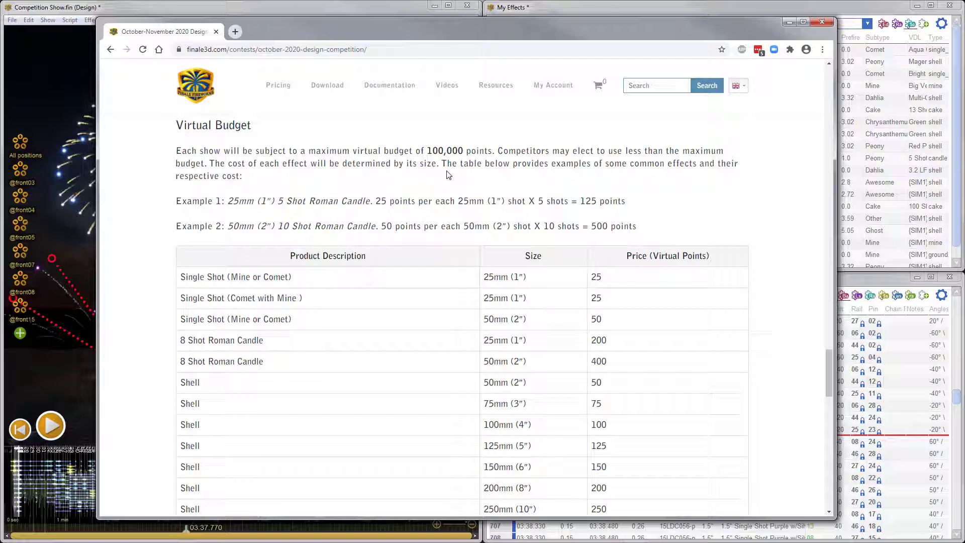
left_click_drag(827, 352, 827, 358)
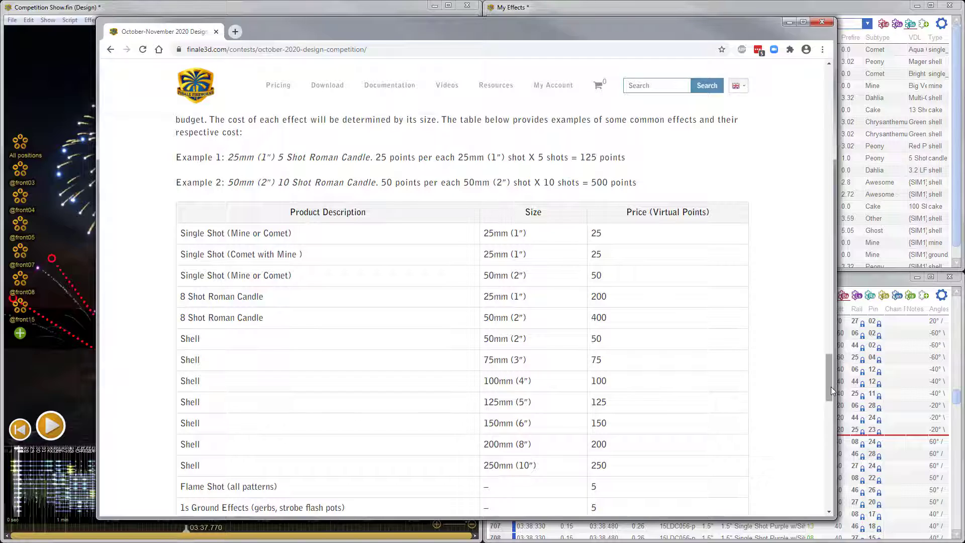
left_click_drag(831, 386, 830, 382)
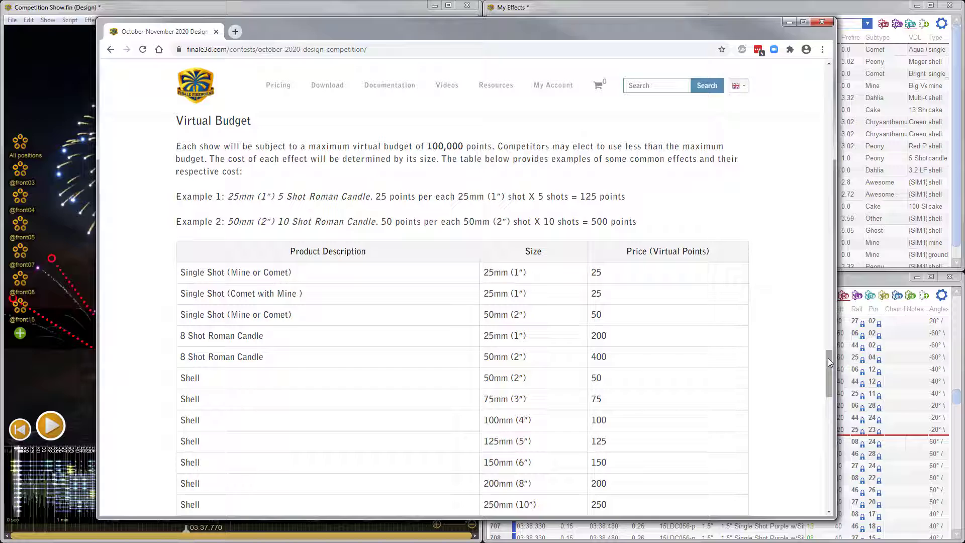
left_click_drag(827, 357, 827, 367)
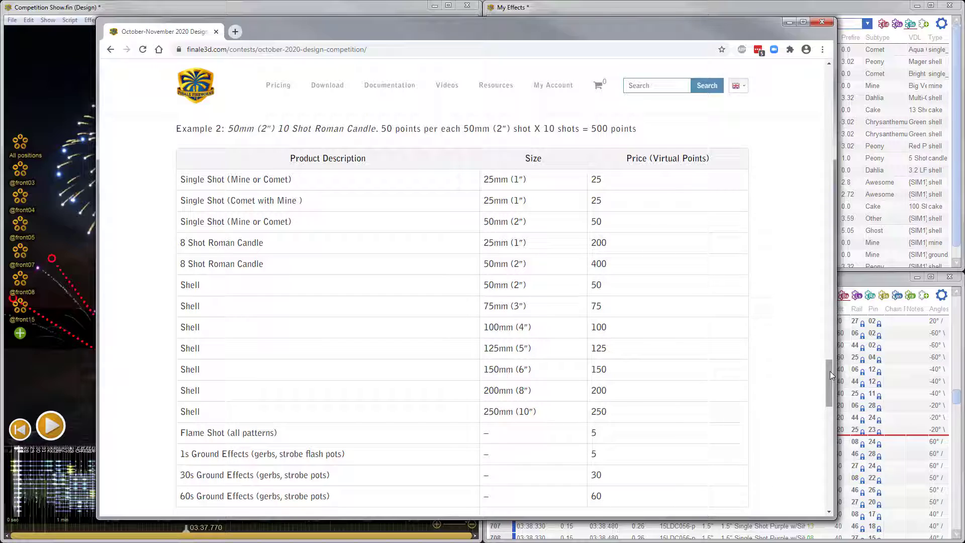
left_click_drag(830, 371, 807, 341)
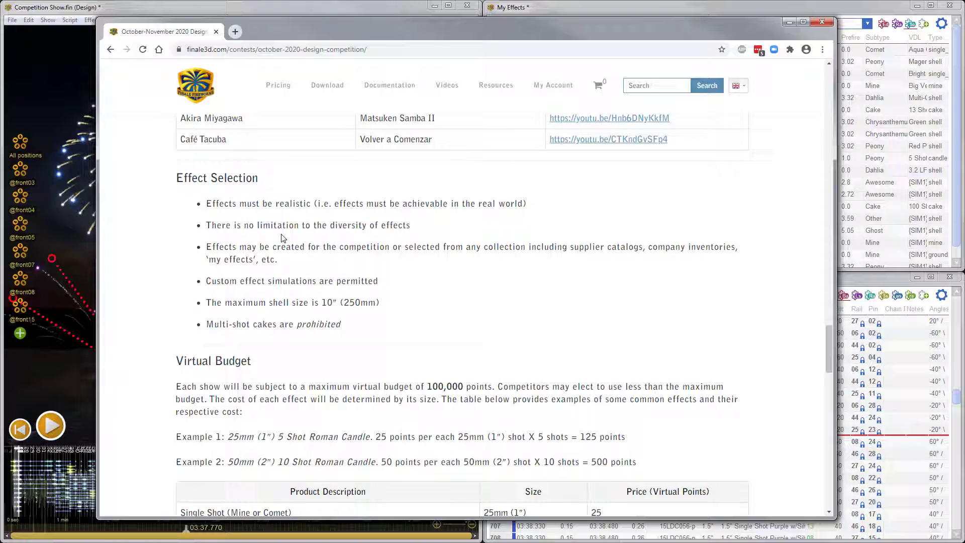
middle_click(477, 238)
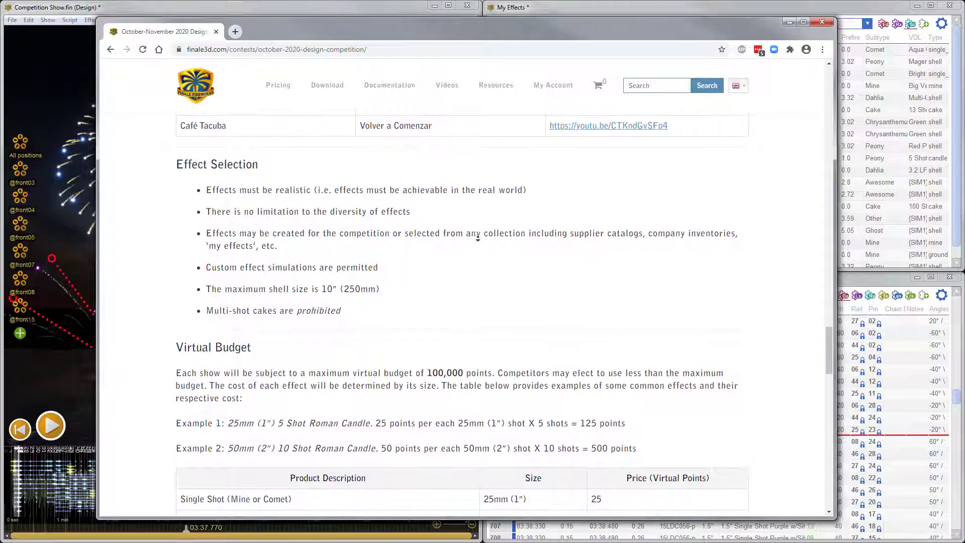
middle_click(478, 242)
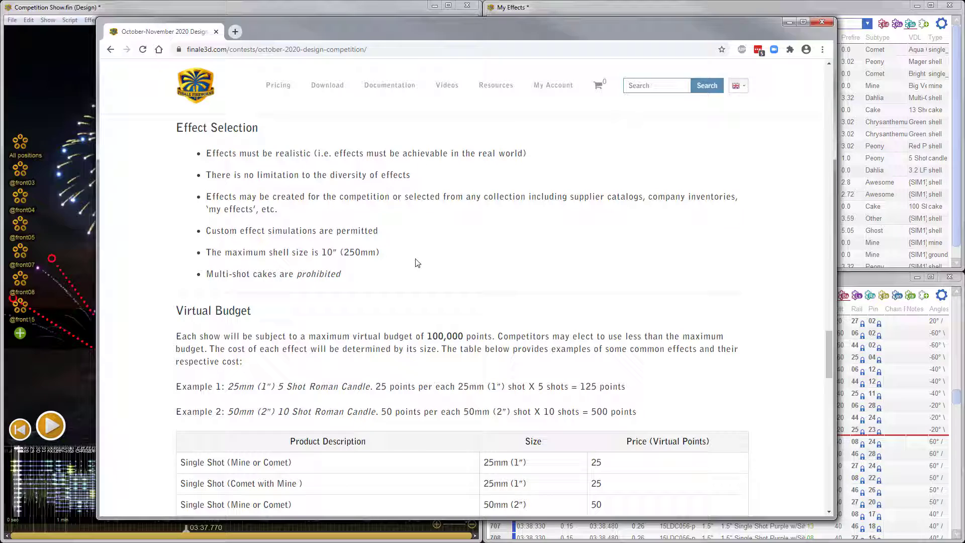
middle_click(498, 265)
scroll(522, 349, "down", 3)
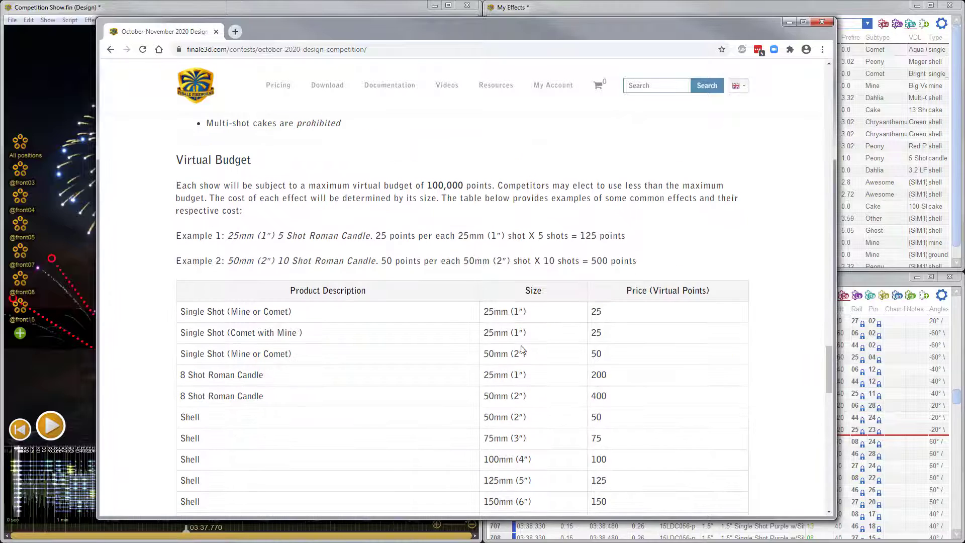
scroll(439, 344, "down", 2)
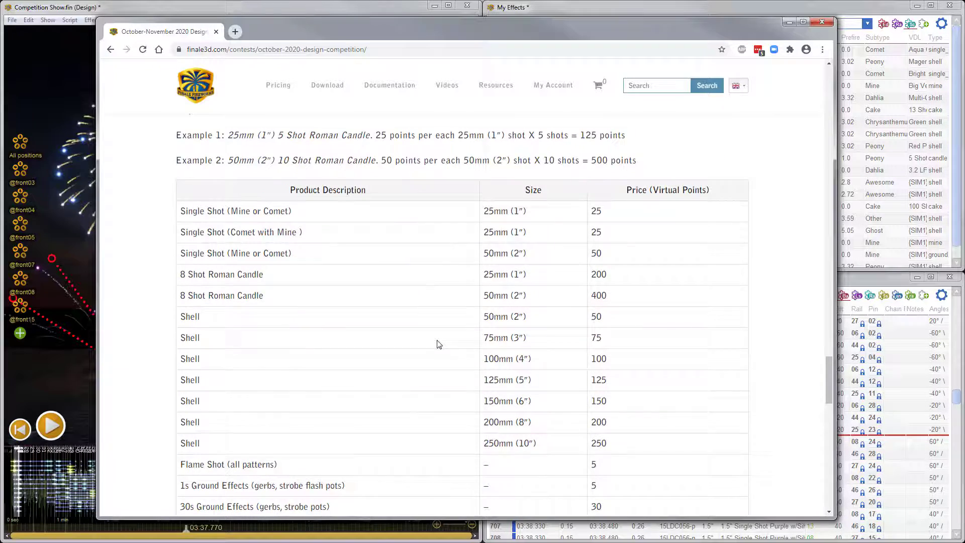
scroll(439, 345, "down", 1)
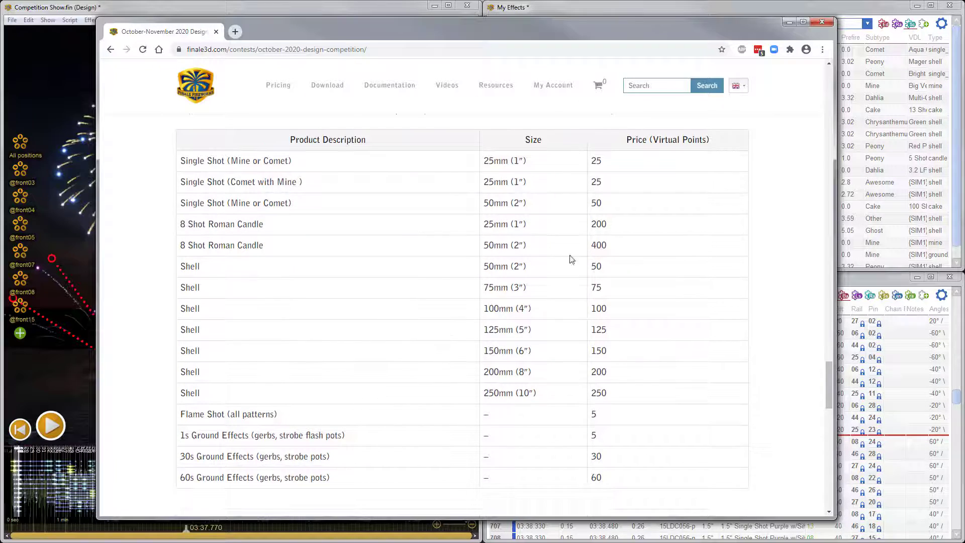
Minimize Chrome and switch the My Effects window to the Per-show effects collection
left_click(788, 23)
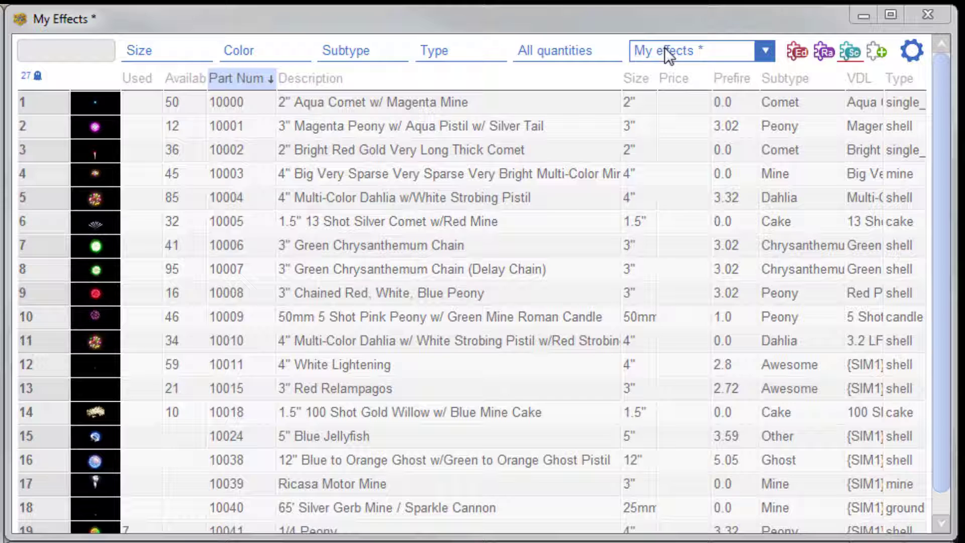
left_click(764, 51)
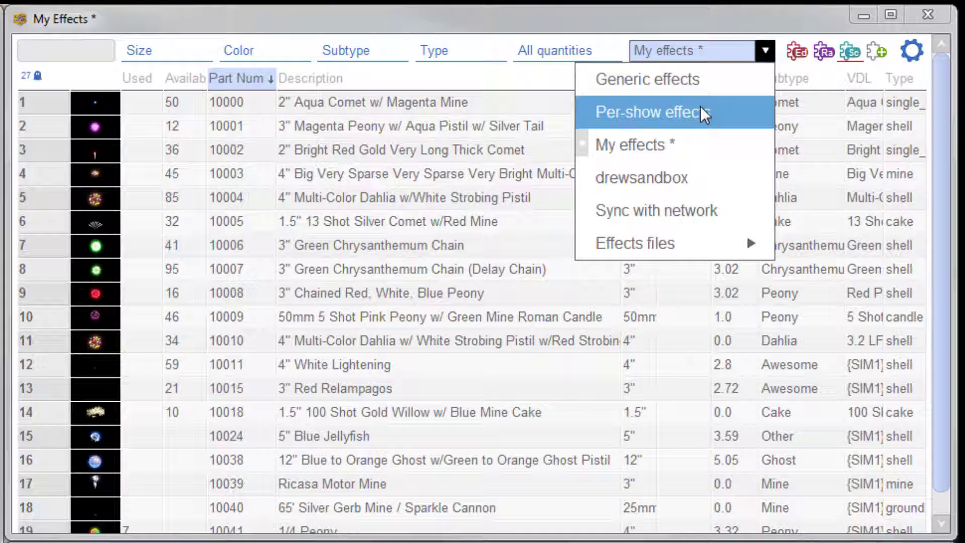
left_click(730, 112)
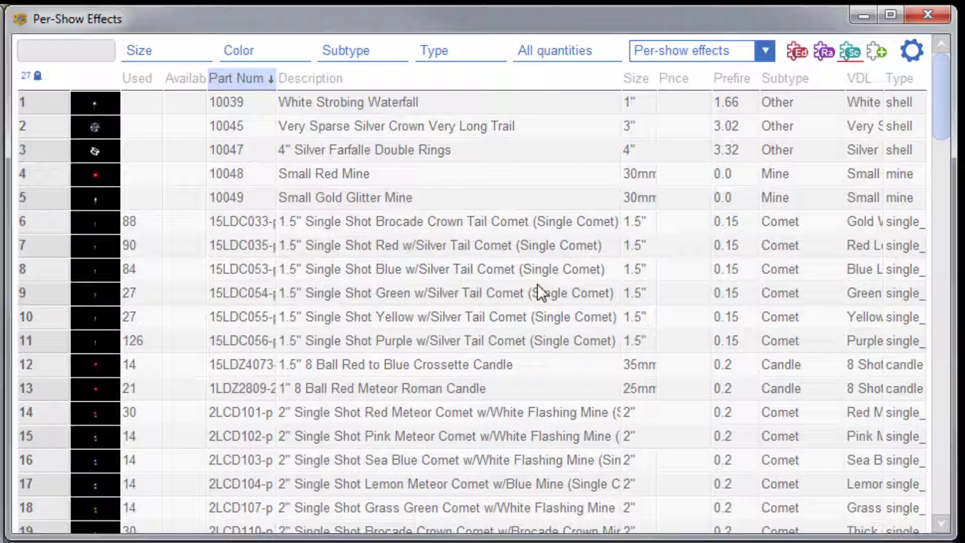
left_click_drag(941, 103, 940, 81)
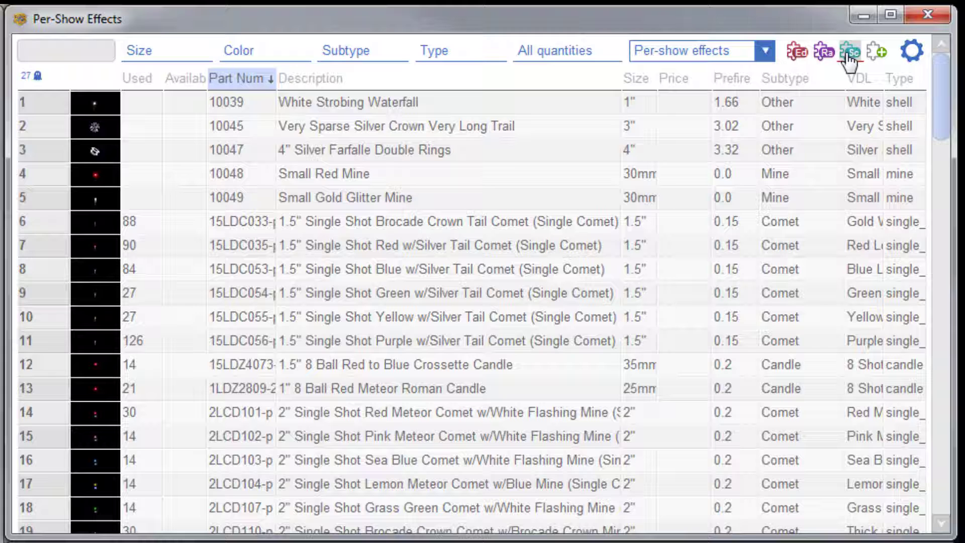
Inspect the table's blueprint options and close them without changes
left_click(875, 55)
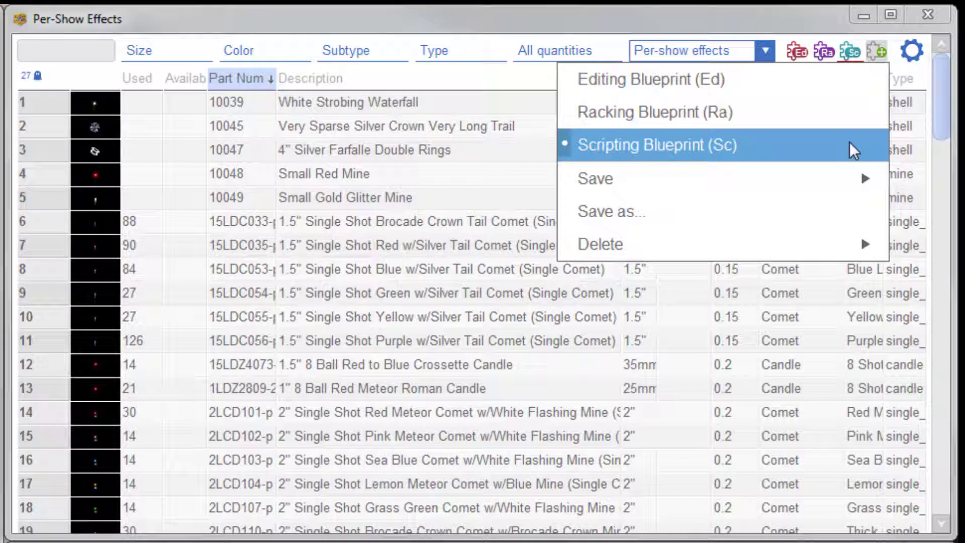
left_click(875, 53)
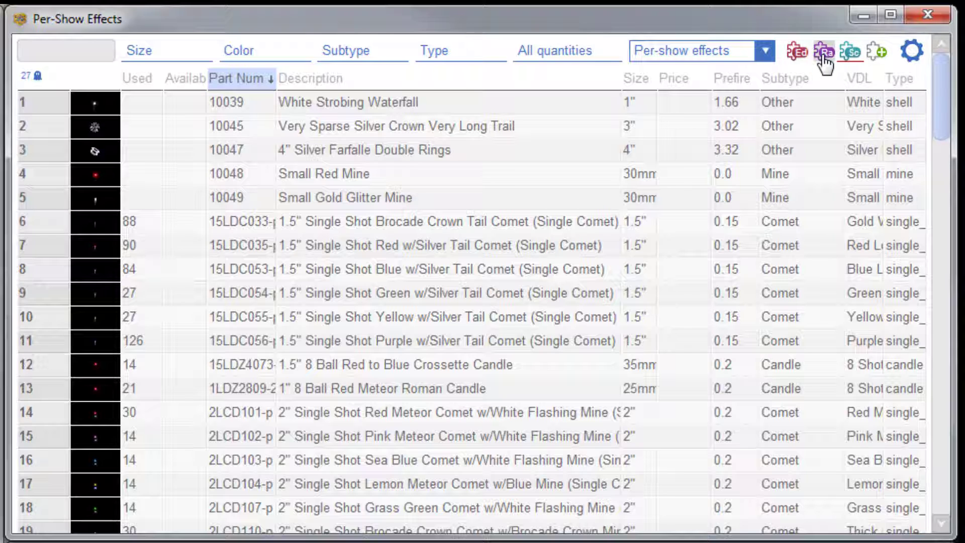
left_click(875, 53)
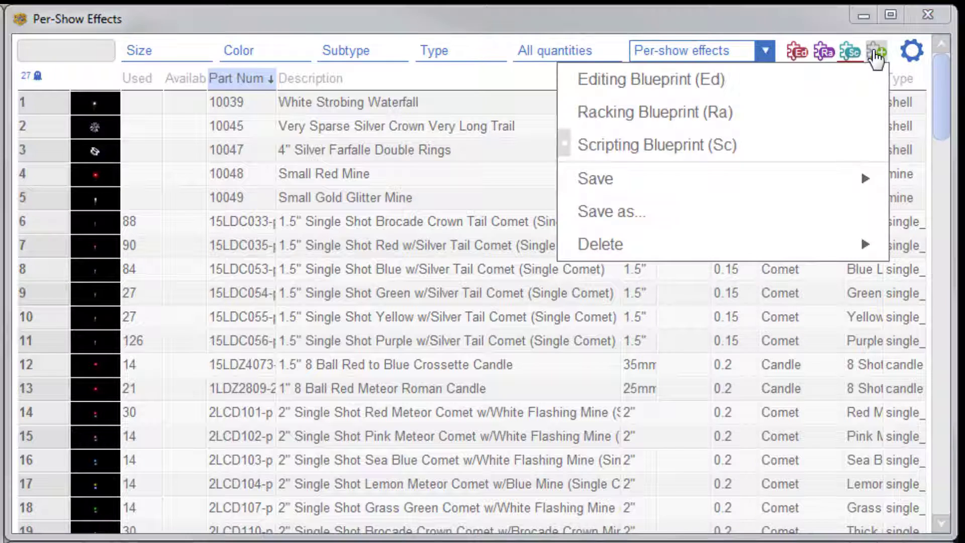
mouse_move(808, 257)
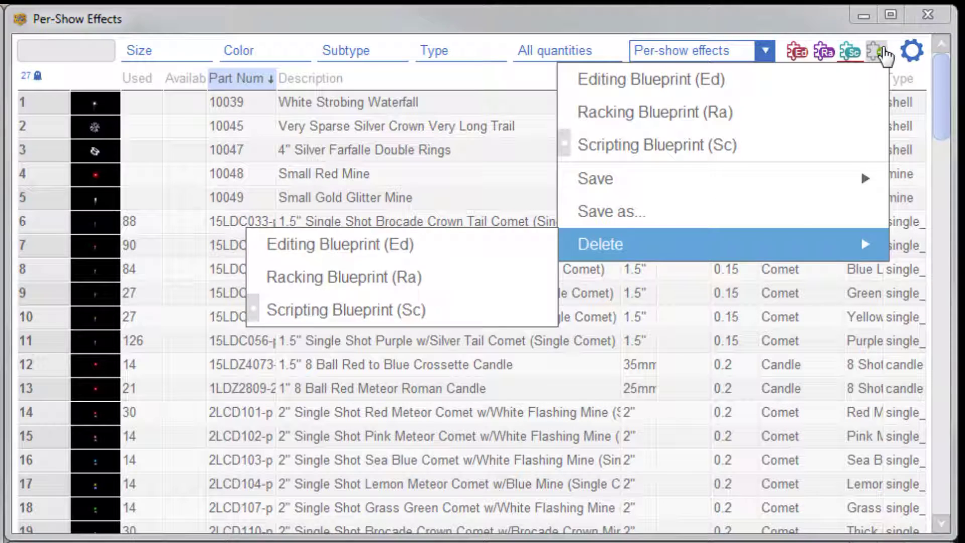
left_click(874, 53)
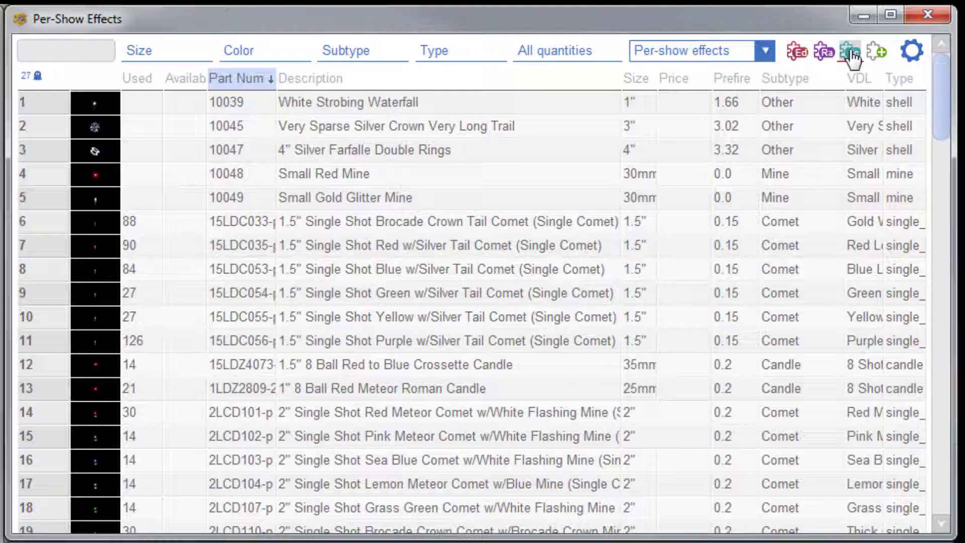
Cycle through the Ed, Ra and Sc column presets, ending on the layout with a Price column
left_click(797, 53)
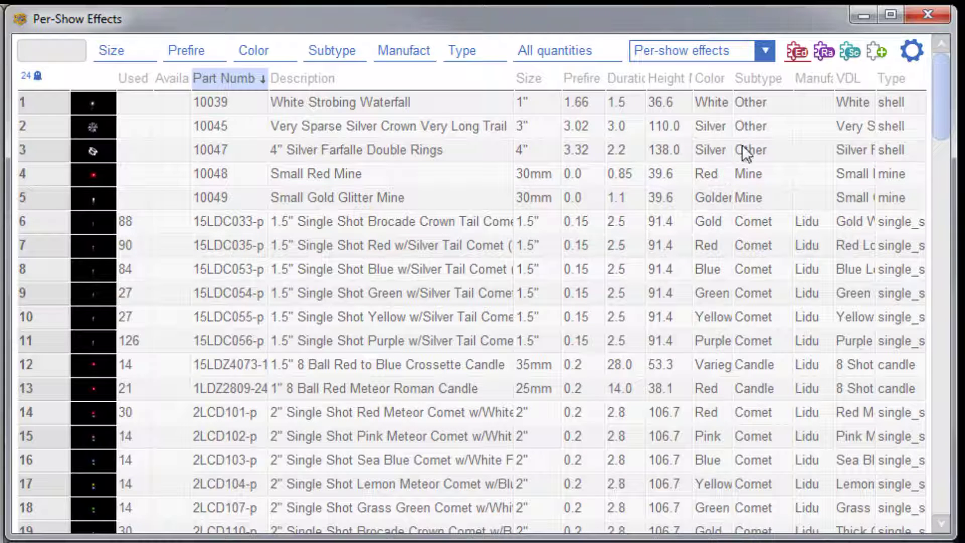
left_click(822, 53)
left_click(849, 52)
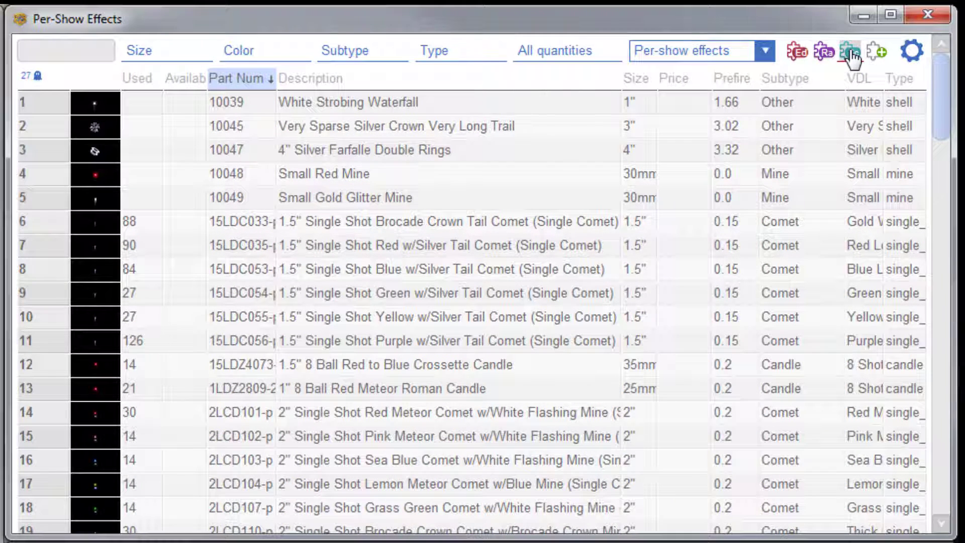
left_click(799, 56)
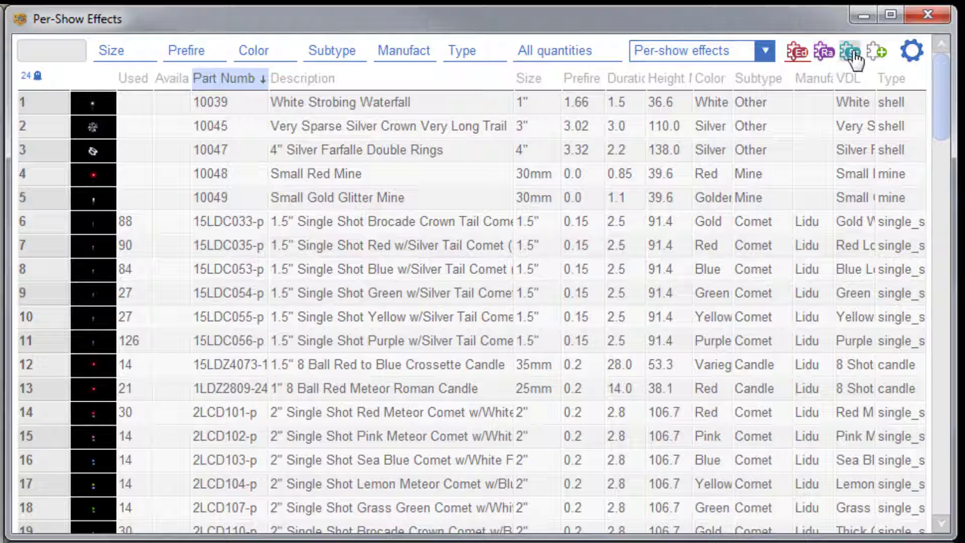
left_click(854, 54)
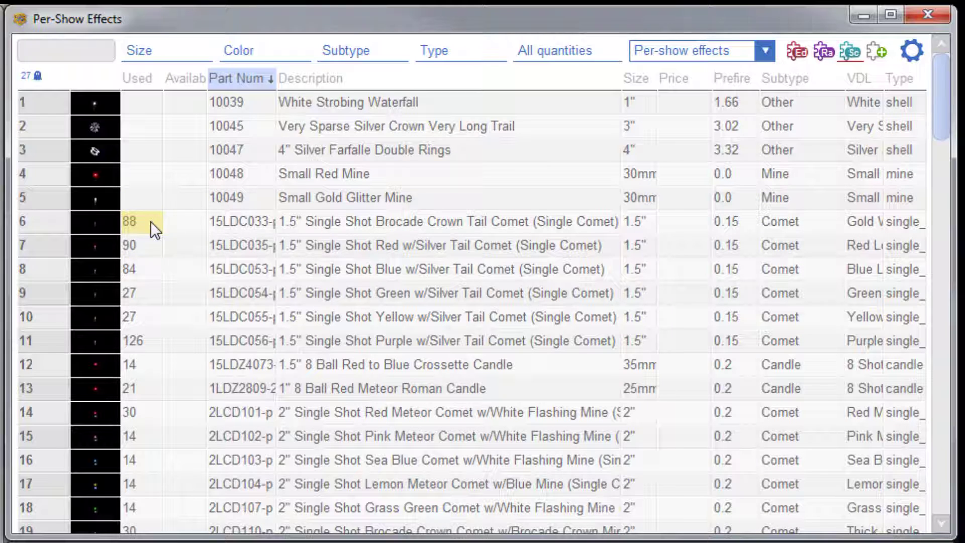
Sort the per-show effects ascending by Used count so unused effects come first
left_click(147, 78)
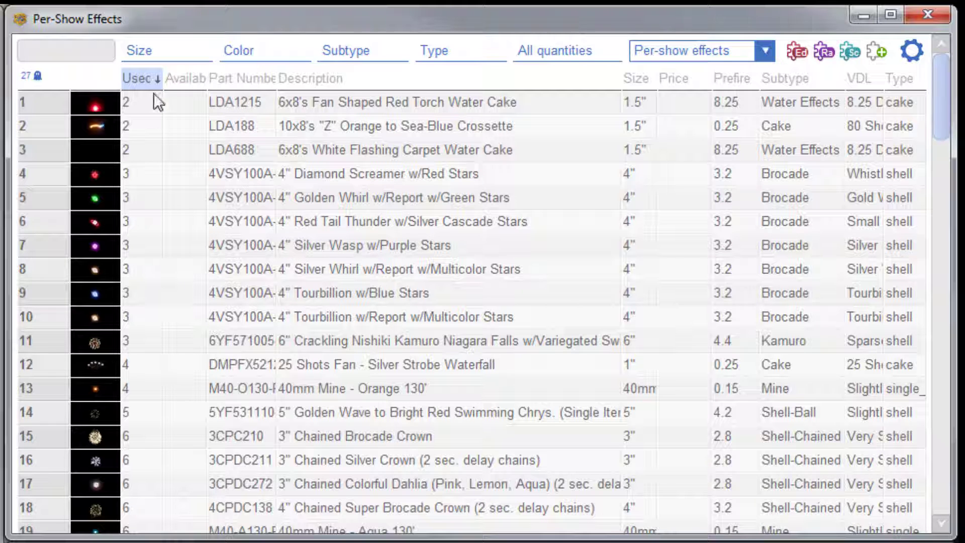
left_click(145, 76)
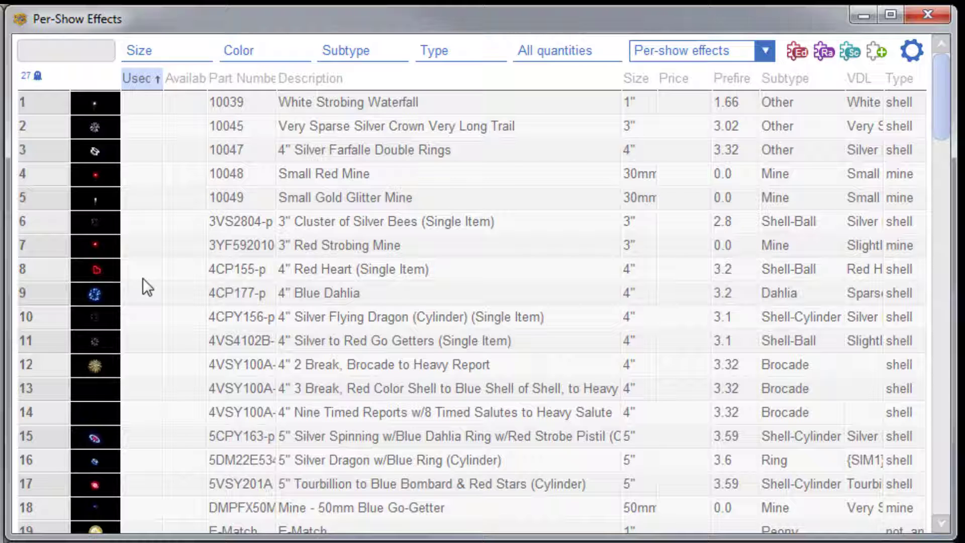
mouse_move(939, 104)
left_mouse_down()
mouse_move(936, 138)
mouse_move(943, 96)
left_mouse_up()
left_click_drag(936, 119, 936, 97)
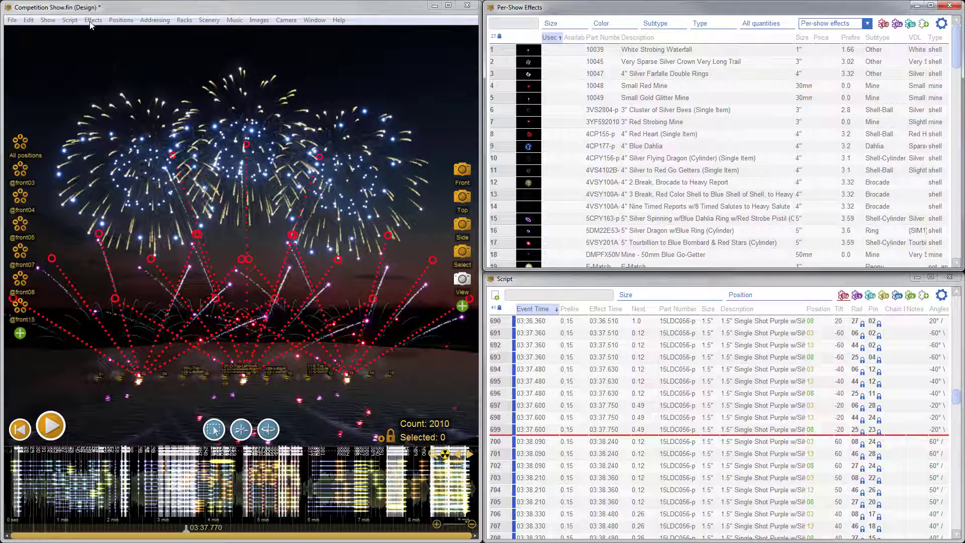
Delete the 22 unreferenced per-show effects from the Effects menu and confirm
left_click(92, 23)
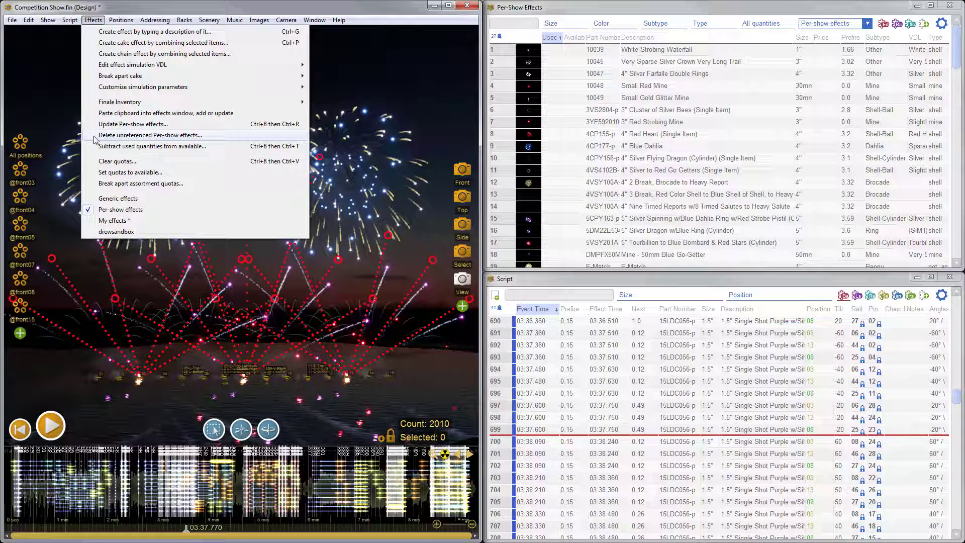
left_click(218, 141)
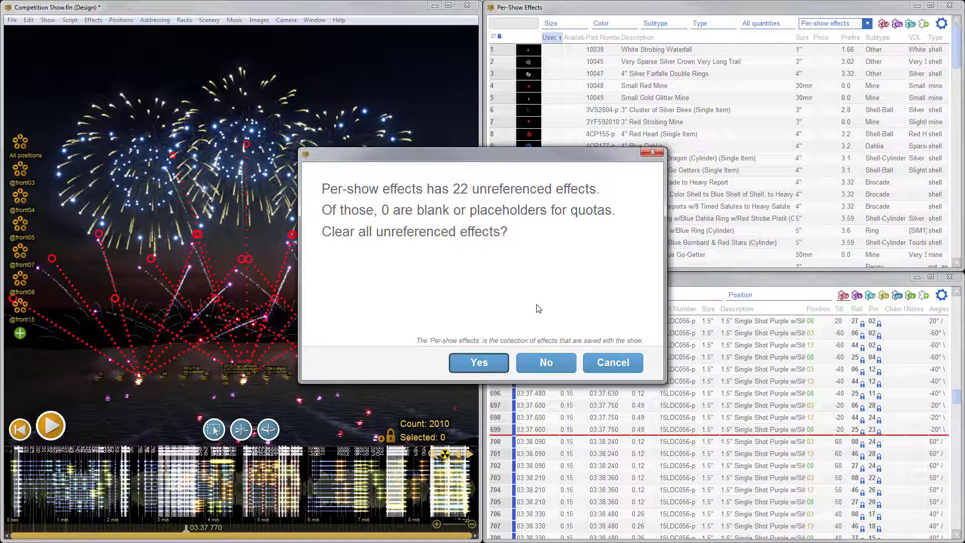
left_click(476, 368)
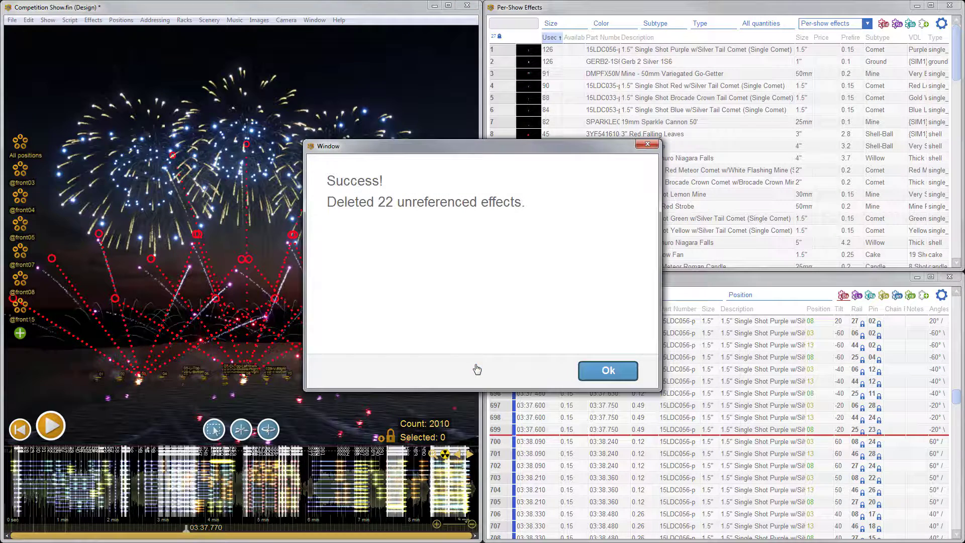
left_click(606, 371)
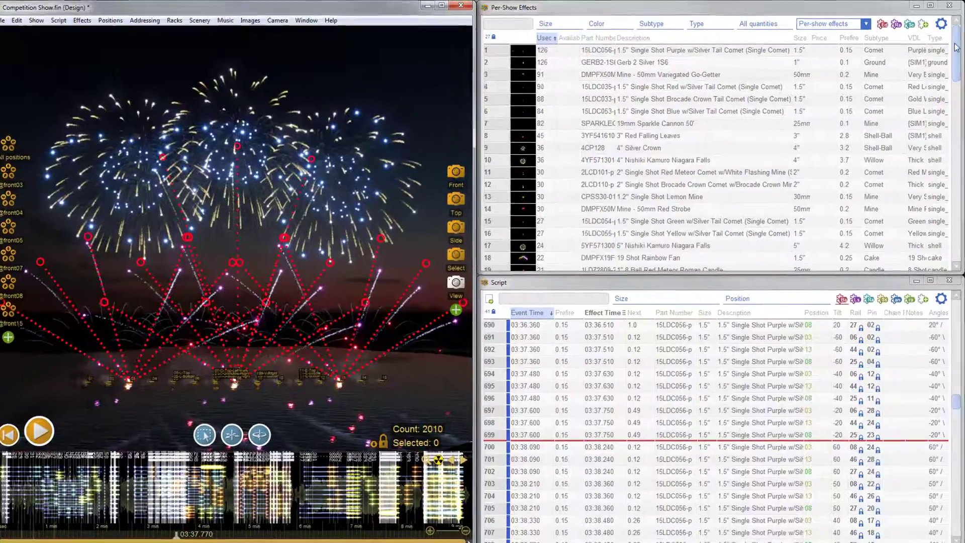
scroll(942, 147, "down", 11)
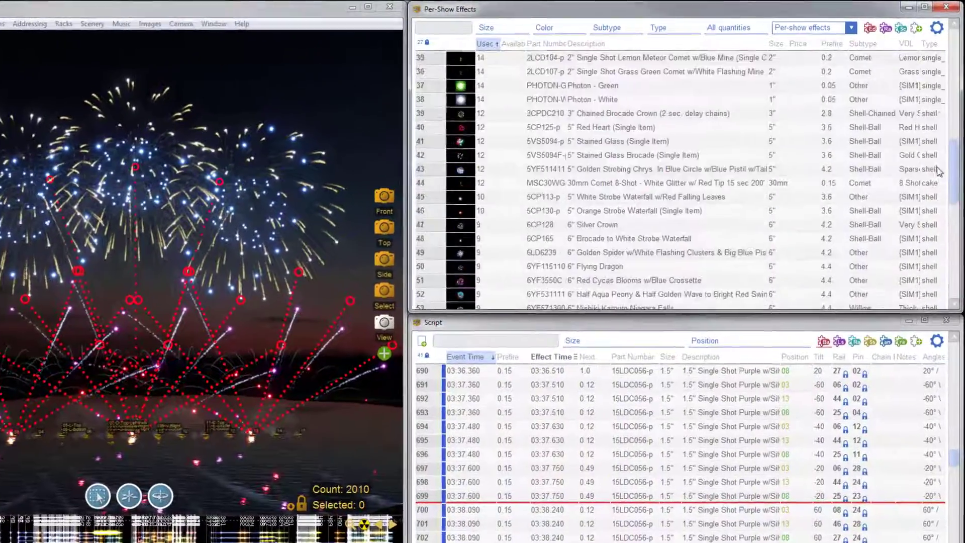
left_click_drag(937, 171, 954, 211)
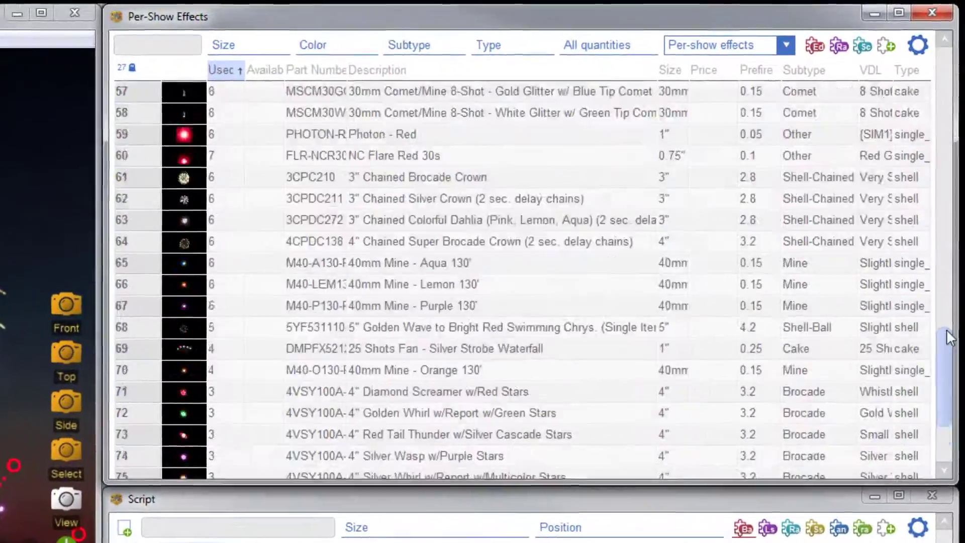
left_click_drag(946, 329, 926, 60)
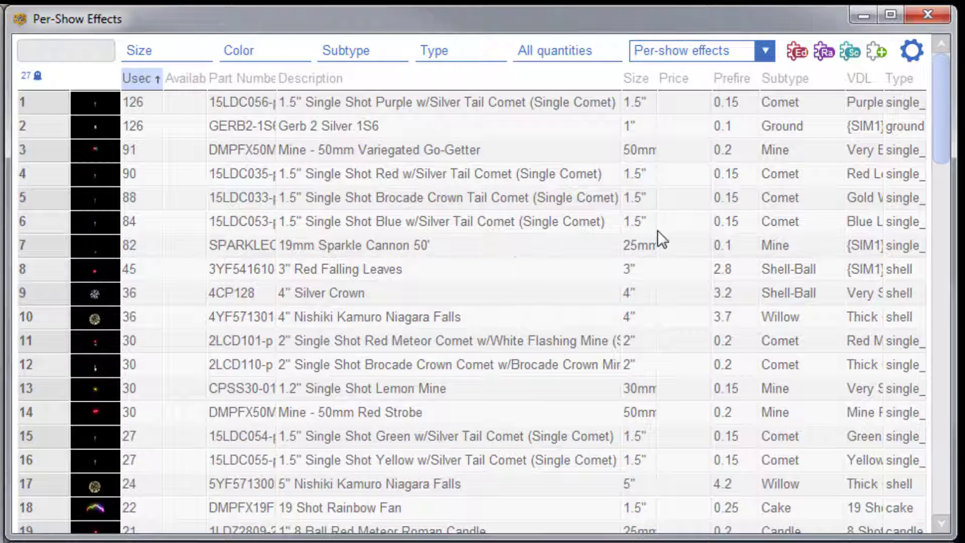
Apply the Sc pricing preset and hide the Available, Prefire and Subtype columns
left_click(849, 52)
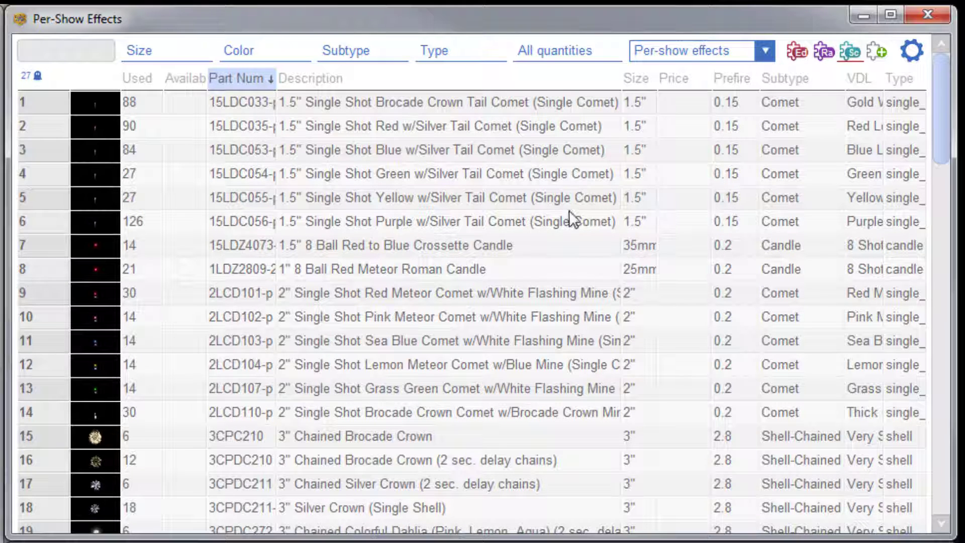
right_click(180, 75)
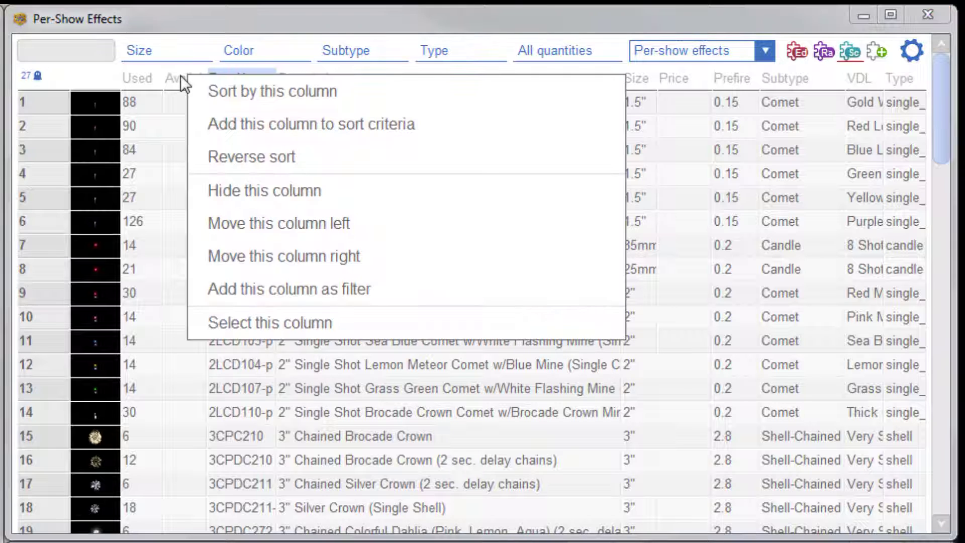
left_click(236, 190)
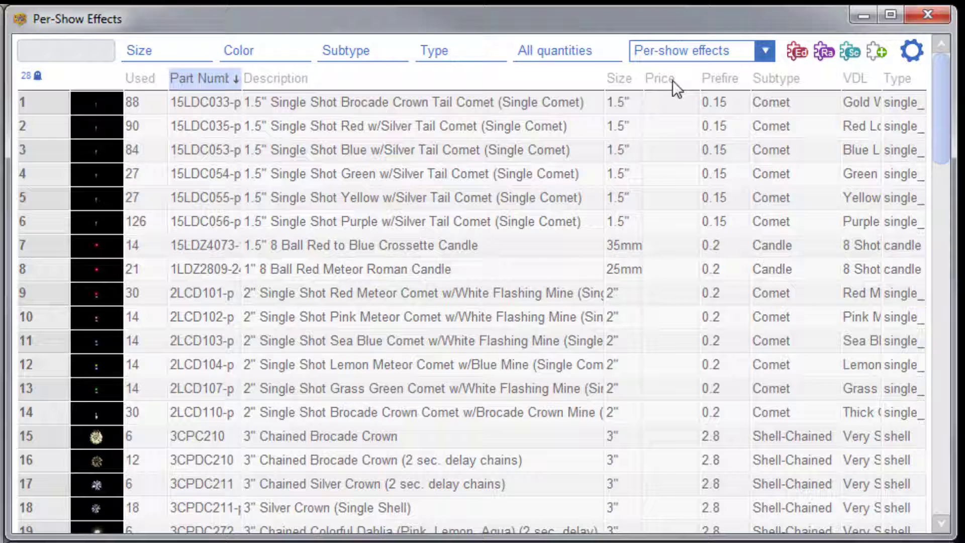
right_click(719, 83)
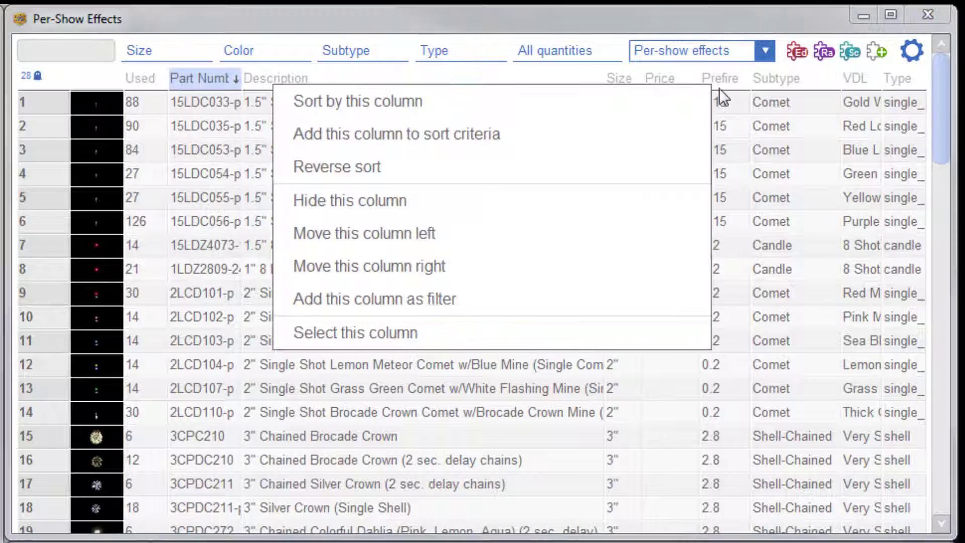
left_click(634, 200)
right_click(773, 78)
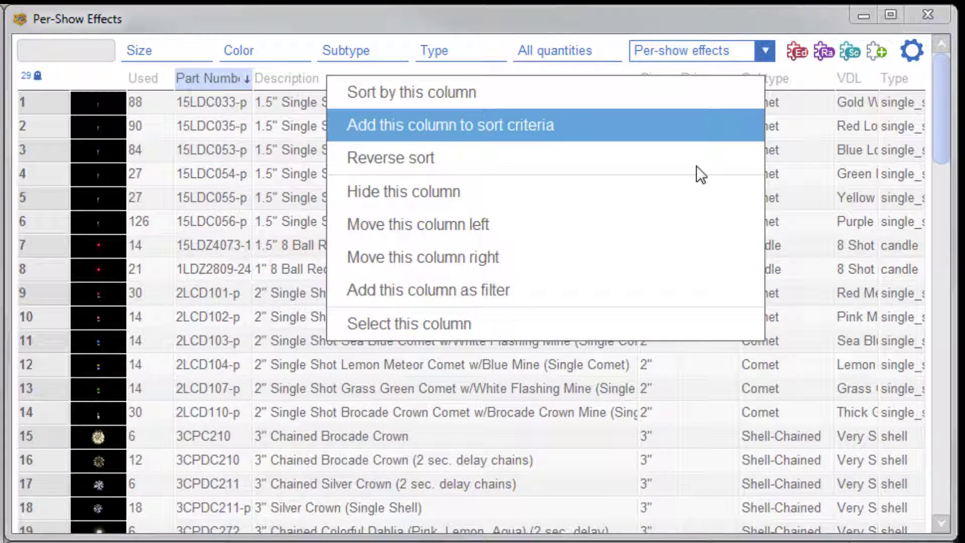
left_click(676, 193)
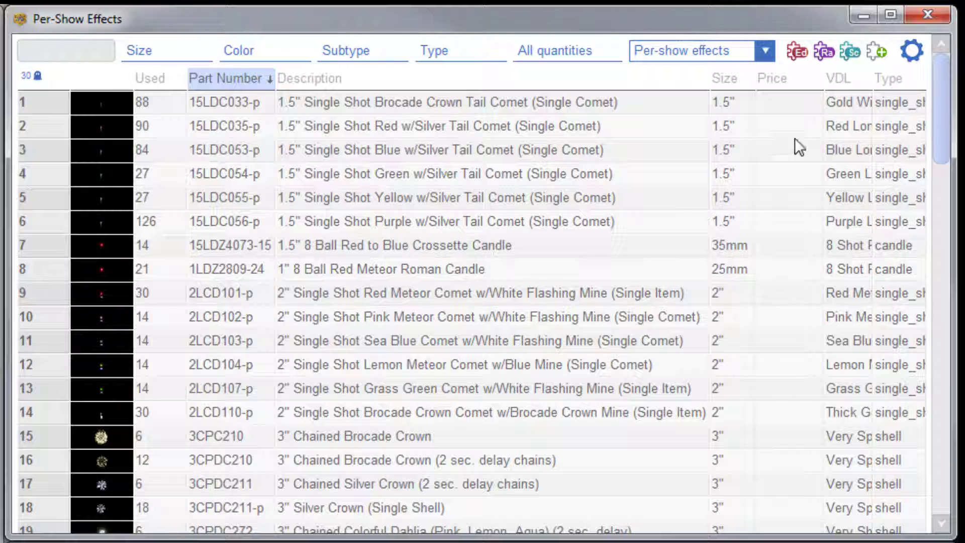
Resize the Description, Price and VDL column widths to fit the table
left_click_drag(710, 82, 693, 79)
left_click_drag(826, 89, 847, 89)
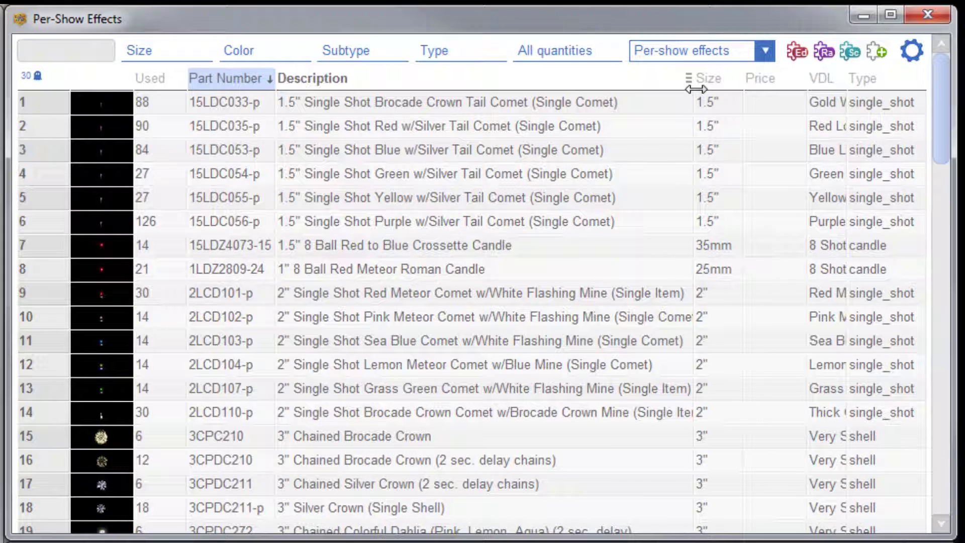
left_click_drag(691, 81, 631, 86)
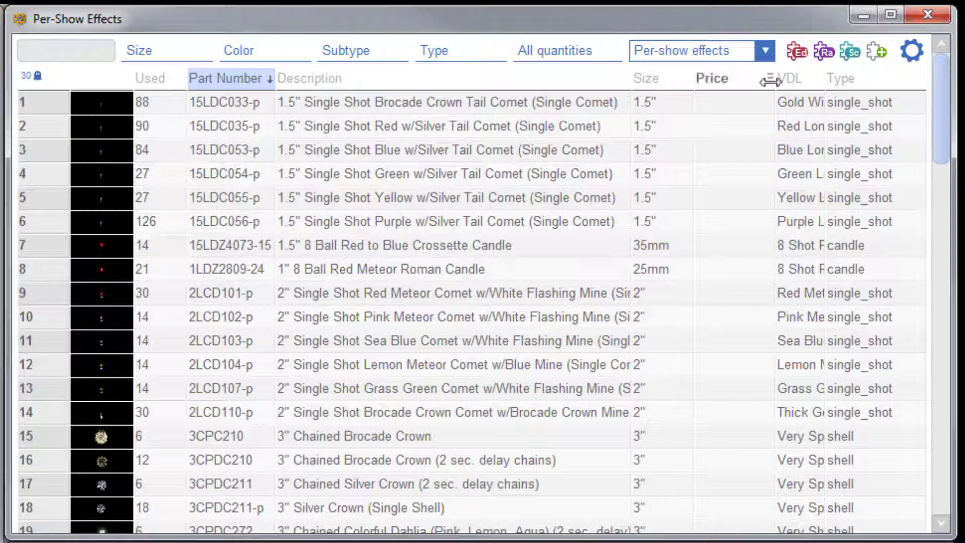
left_click_drag(769, 82, 754, 82)
left_click_drag(824, 87, 840, 86)
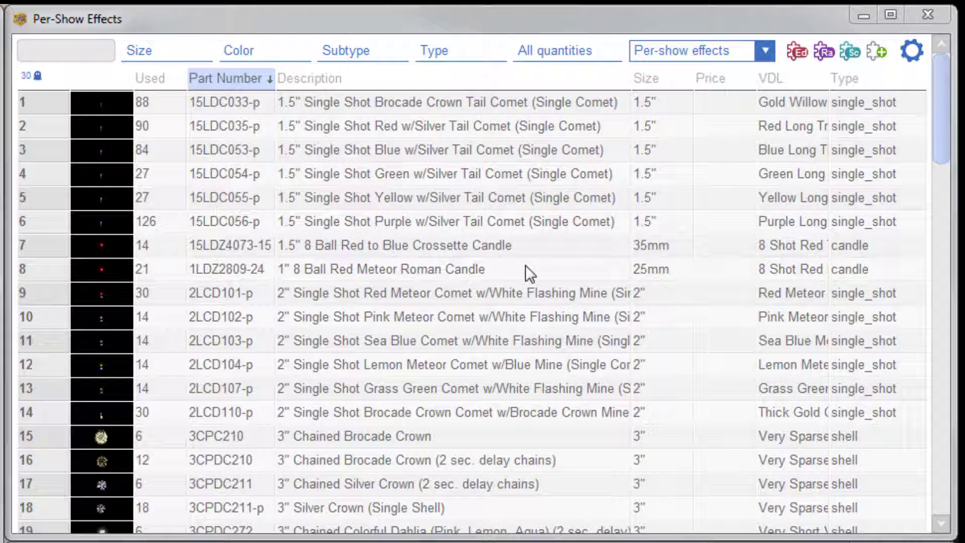
left_click(724, 225)
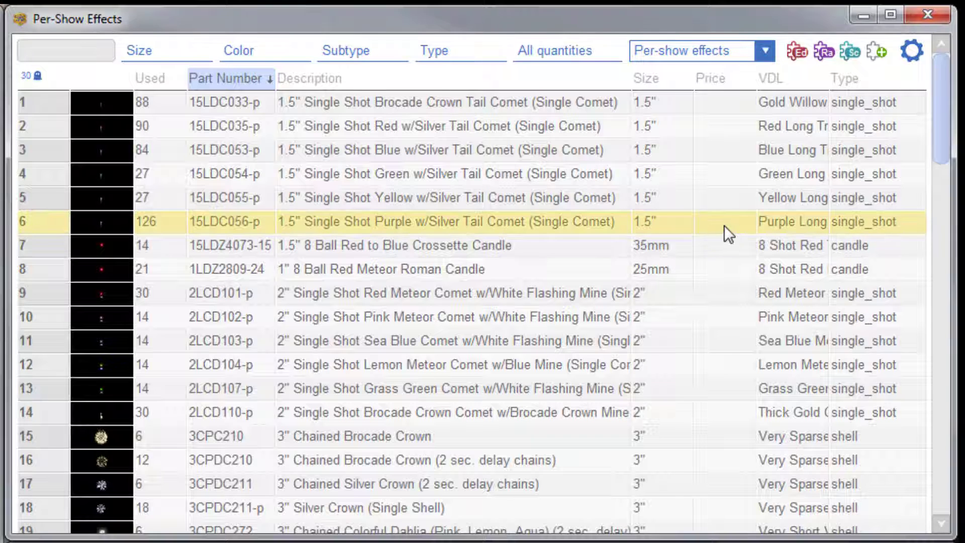
left_click(716, 168)
left_click(712, 132)
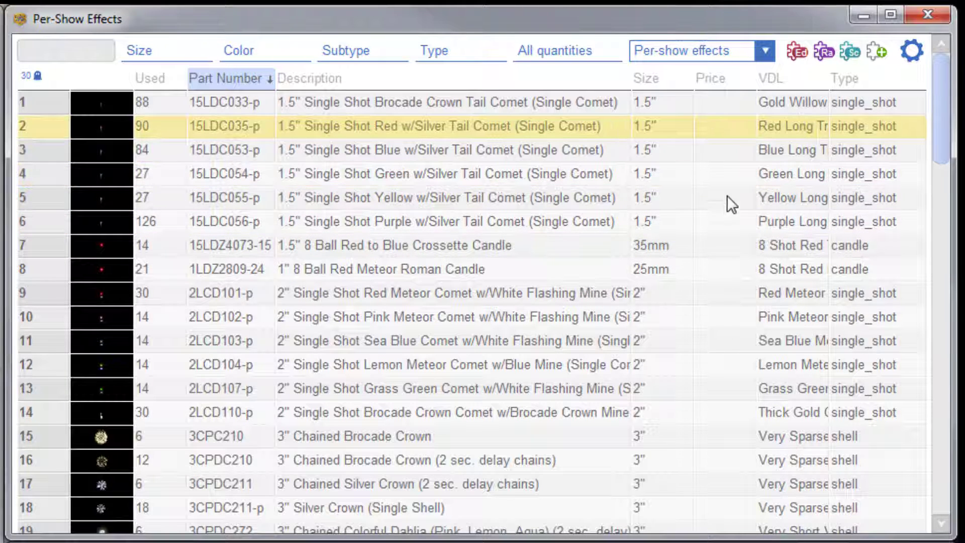
left_click(728, 221)
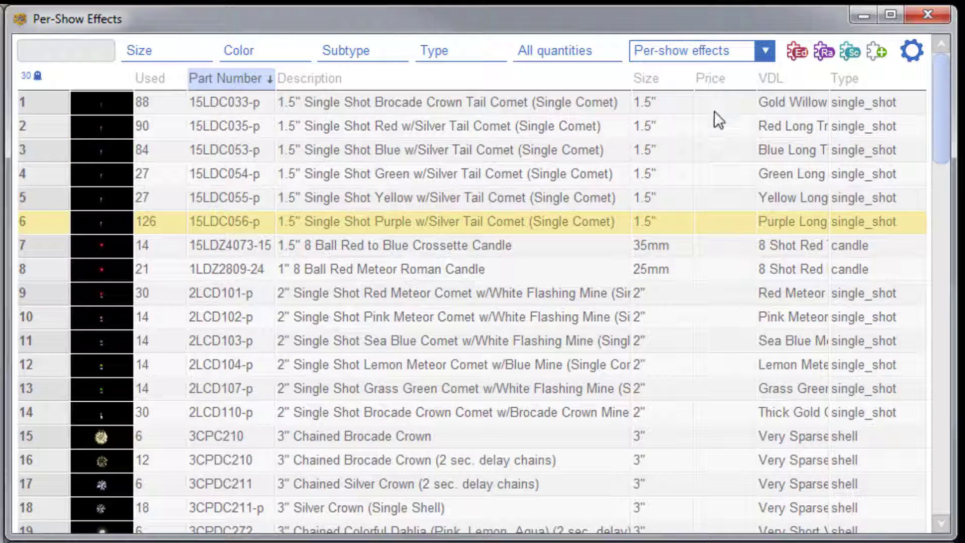
left_click(722, 246)
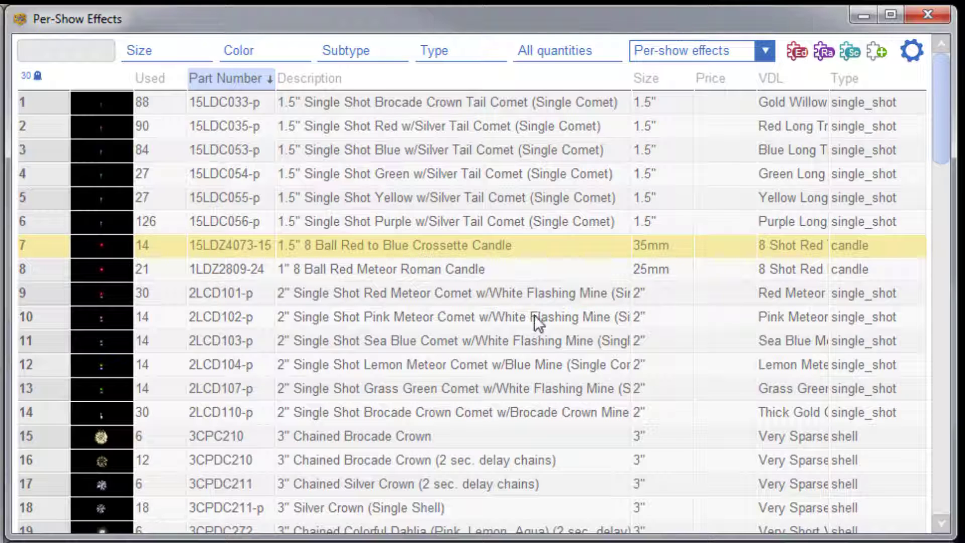
left_click(726, 322)
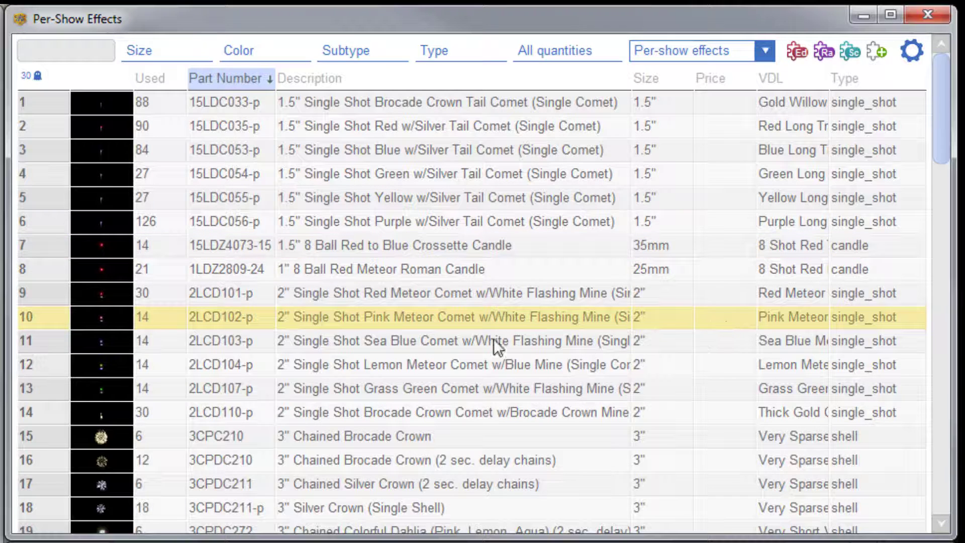
left_click(731, 152)
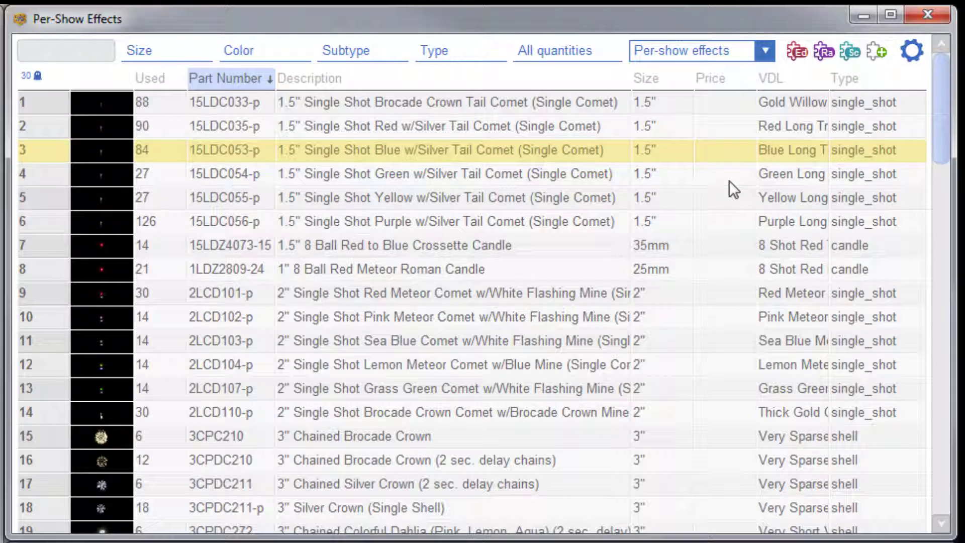
left_click(728, 173)
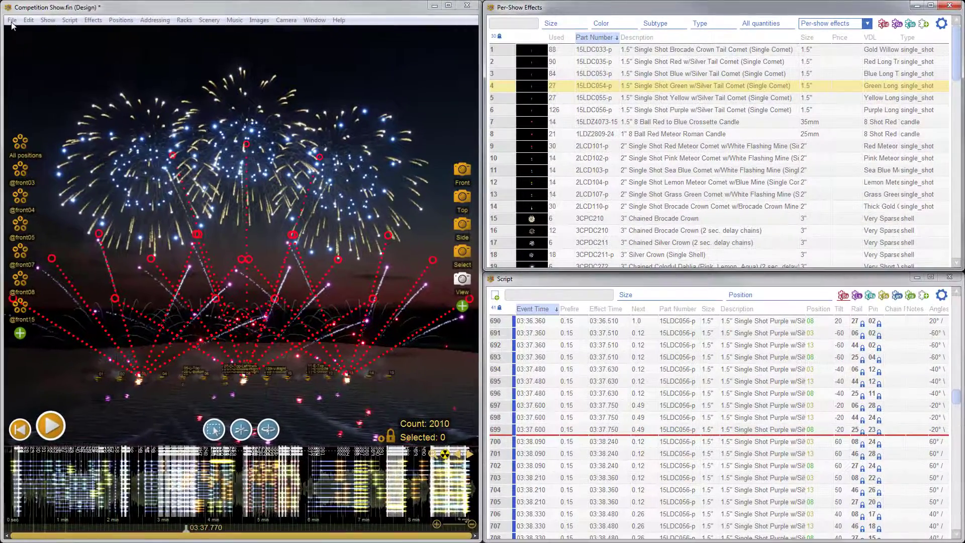
Set the effects-window click action to Select cell in File > User settings
left_click(12, 22)
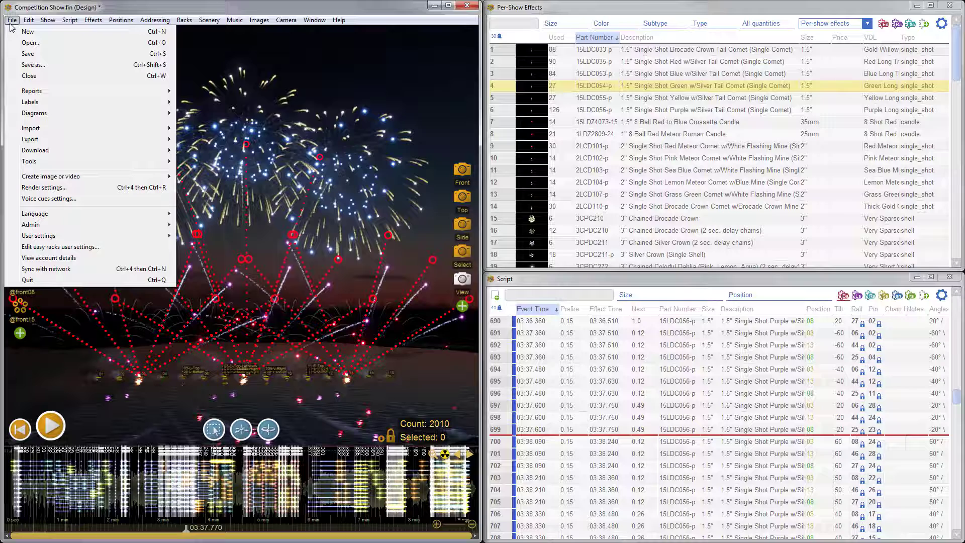
mouse_move(49, 239)
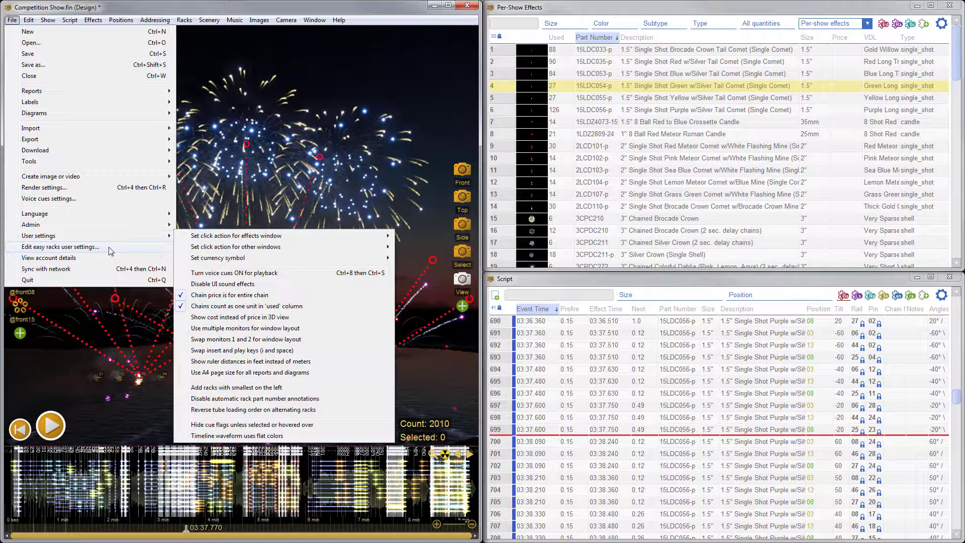
mouse_move(236, 236)
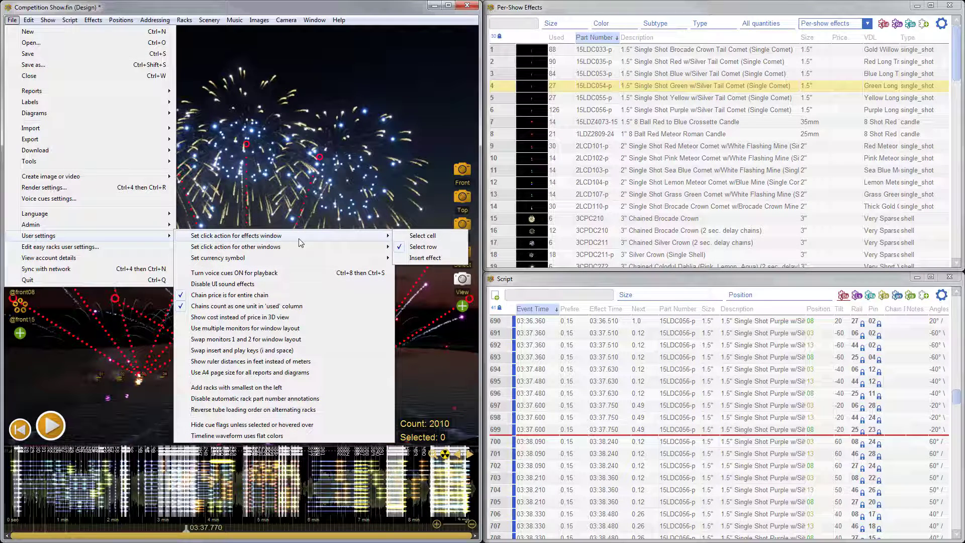
left_click(451, 237)
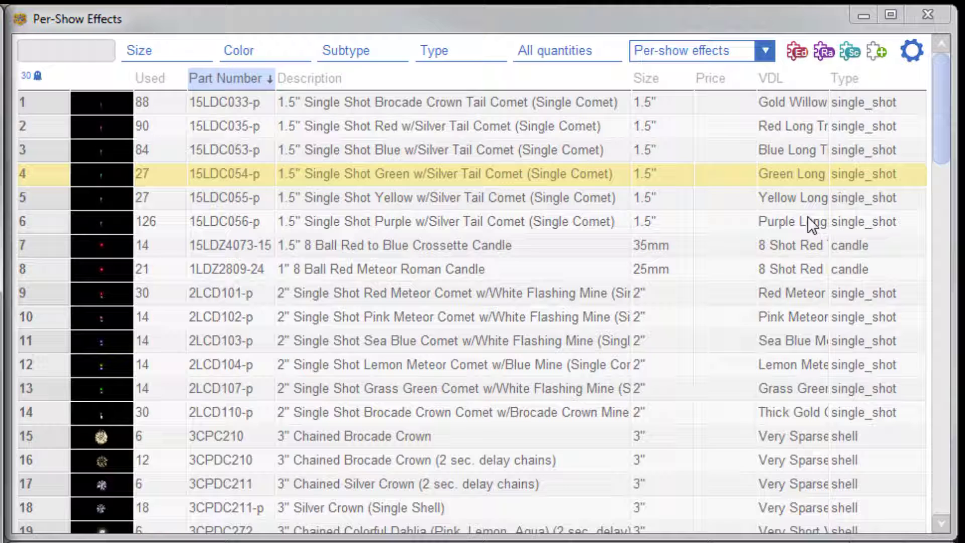
Select individual Price and Description cells to confirm single-cell selection works
left_click(722, 226)
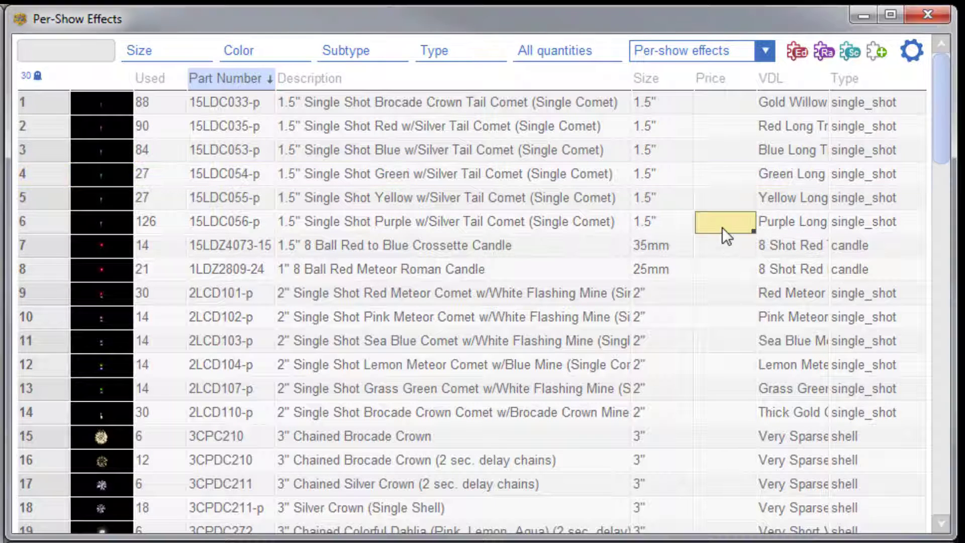
left_click(556, 270)
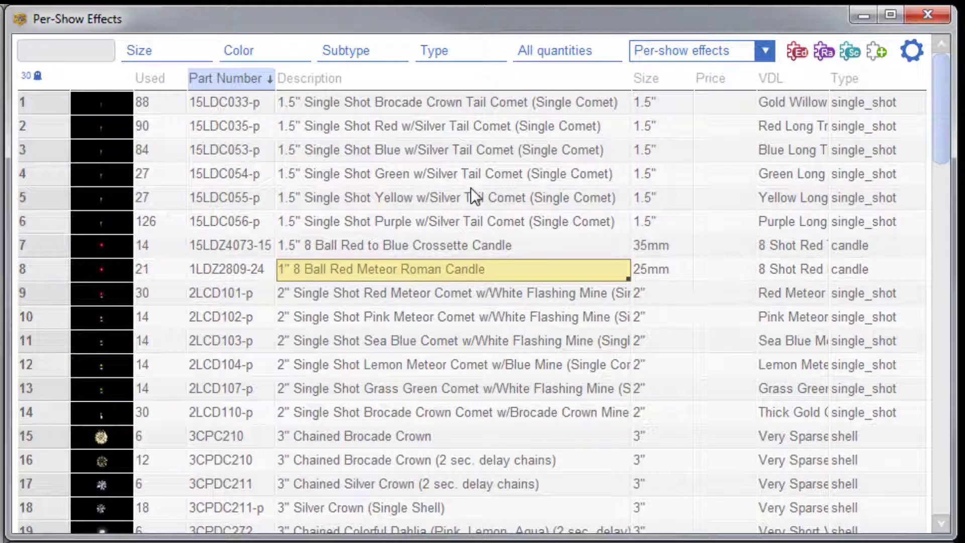
left_click(466, 175)
left_click(732, 128)
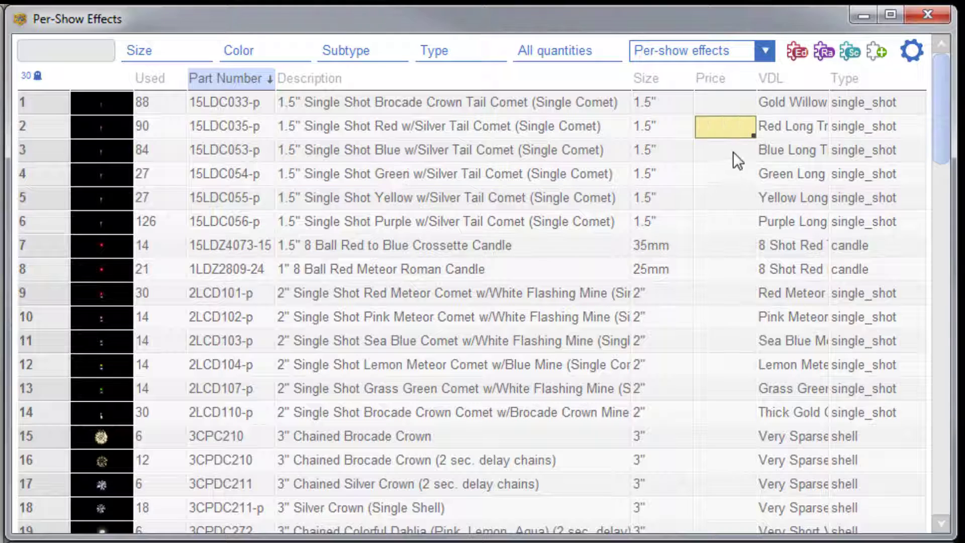
left_click(731, 150)
left_click(727, 175)
left_click(725, 150)
left_click(725, 126)
left_click(725, 104)
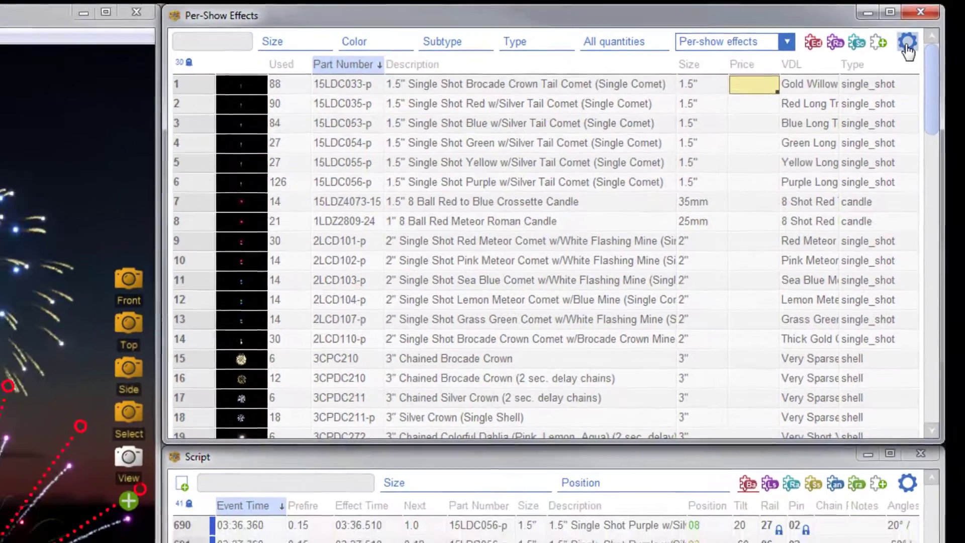
Add the Type filter from the gear menu and open its effect-type dropdown
left_click(907, 42)
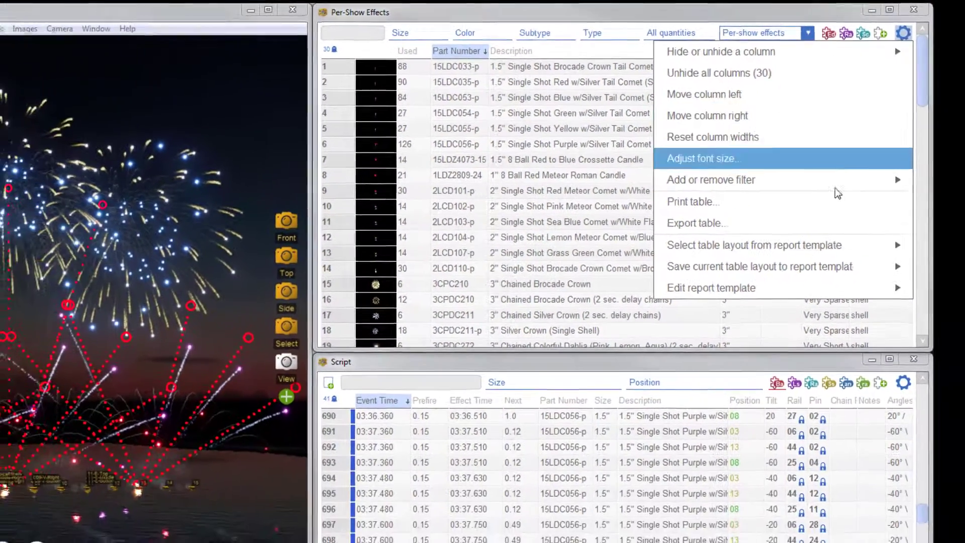
mouse_move(820, 227)
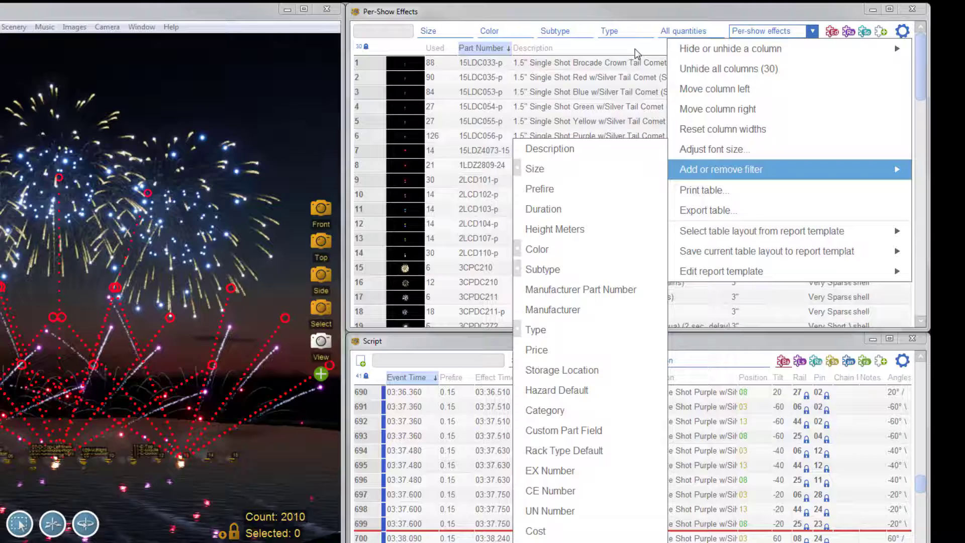
left_click(629, 32)
left_click(632, 32)
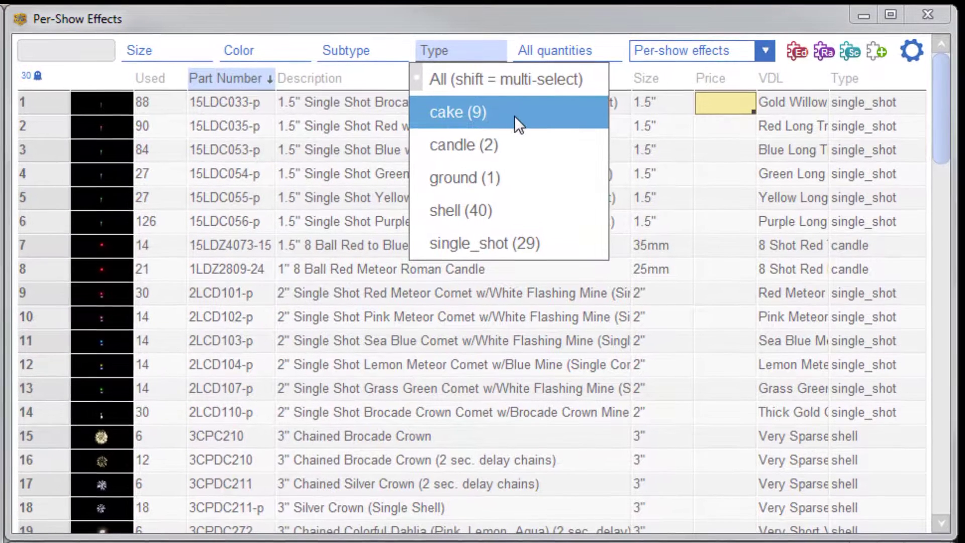
Filter the table to cake (9) and select the cake rows' Type cells
left_click(516, 116)
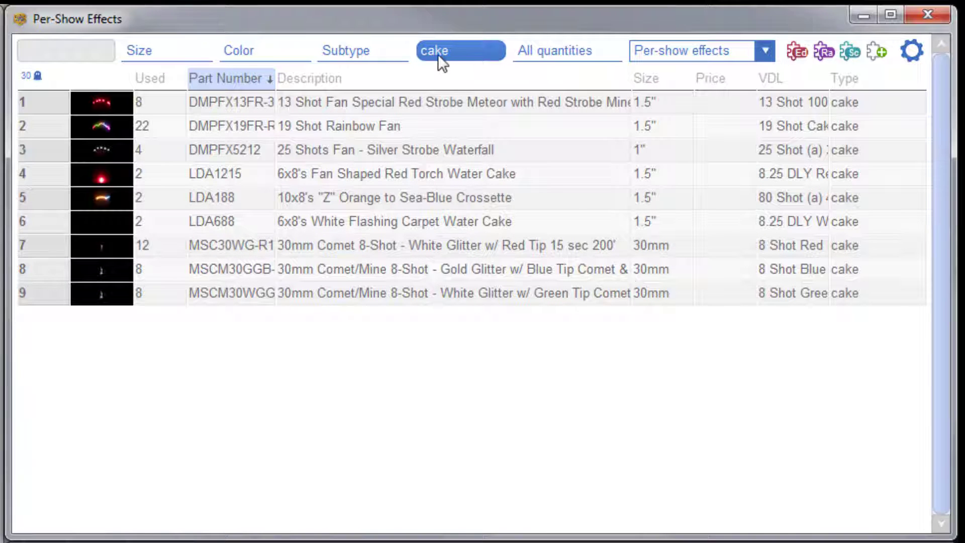
left_click_drag(876, 95, 888, 291)
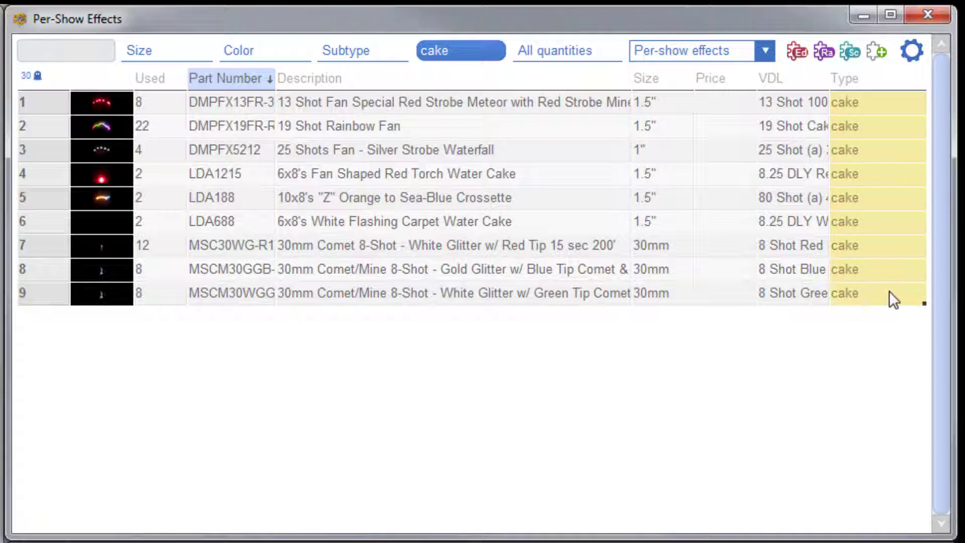
left_click(875, 95)
left_click(875, 95)
left_click(848, 126)
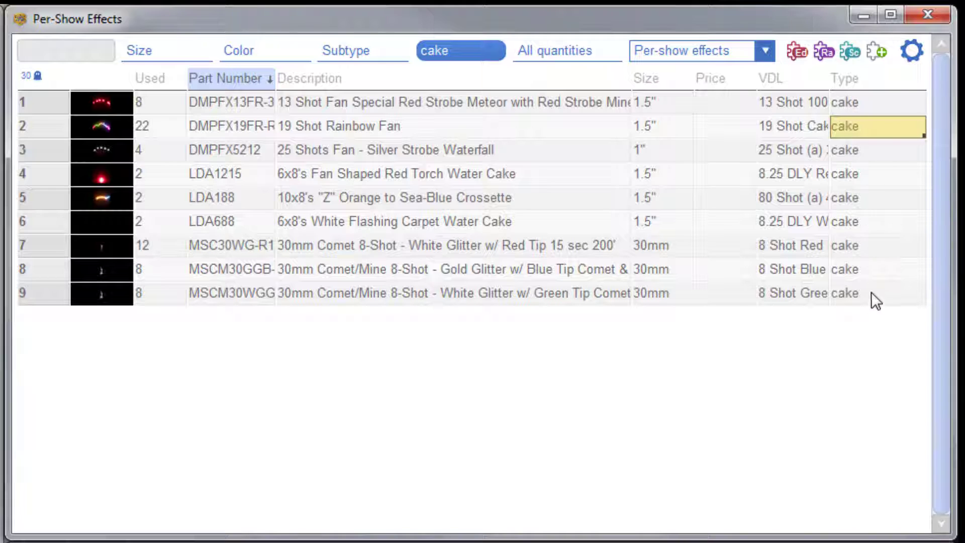
Remove the type filter, search the effects for 'shot', and sort the results by VDL description
left_click(460, 49)
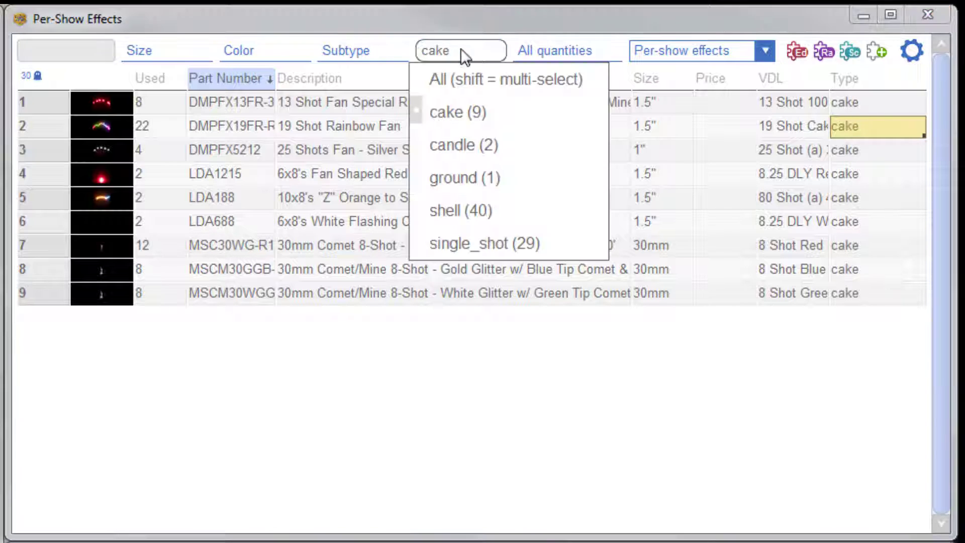
left_click(473, 79)
left_click(60, 53)
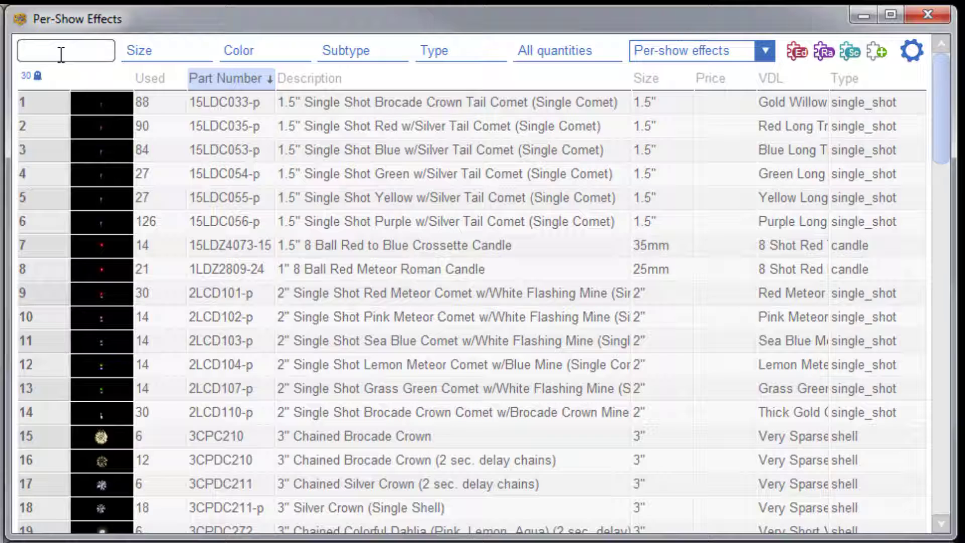
type("shot")
key("Return")
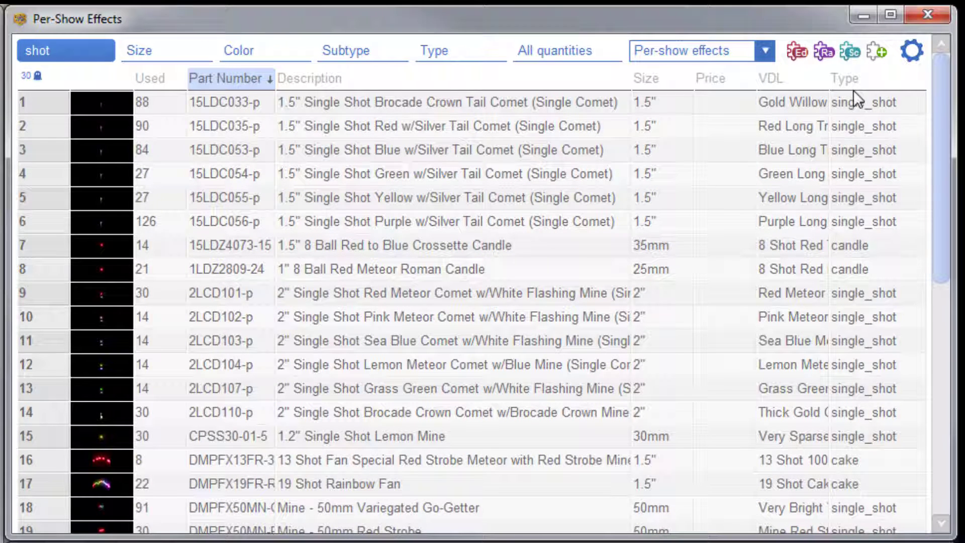
left_click_drag(943, 101, 864, 86)
left_click(771, 79)
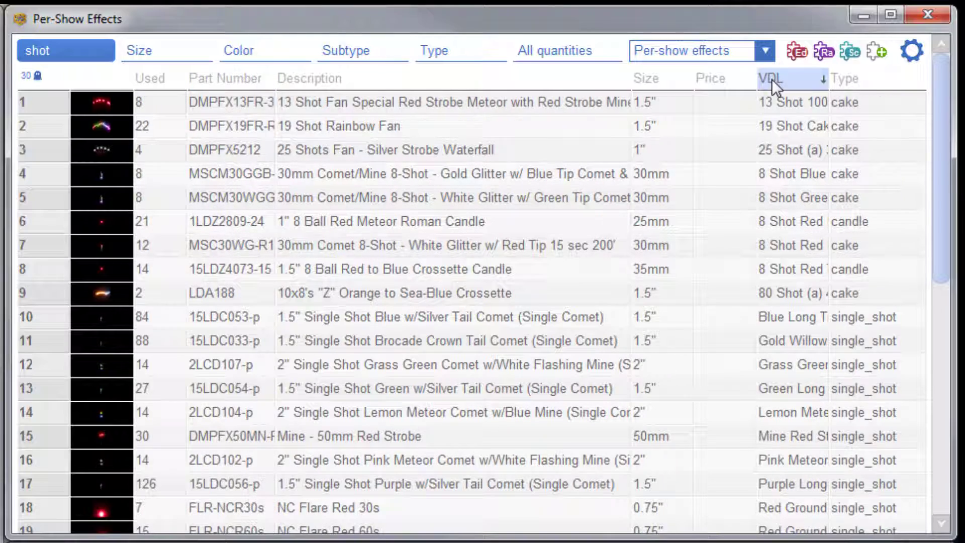
left_click_drag(937, 227, 912, 162)
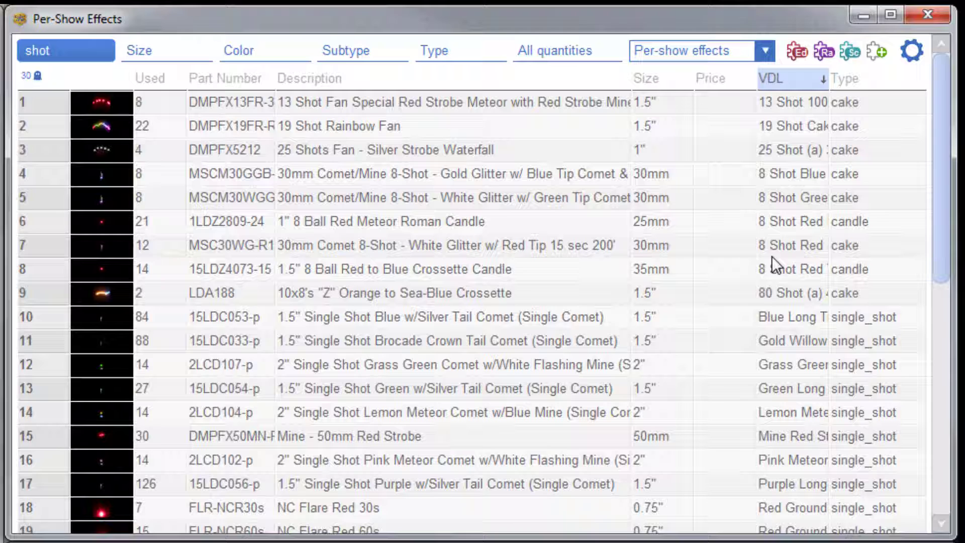
Inspect the VDL entries of the top shot rows, then clear the 'shot' search
left_click(763, 268)
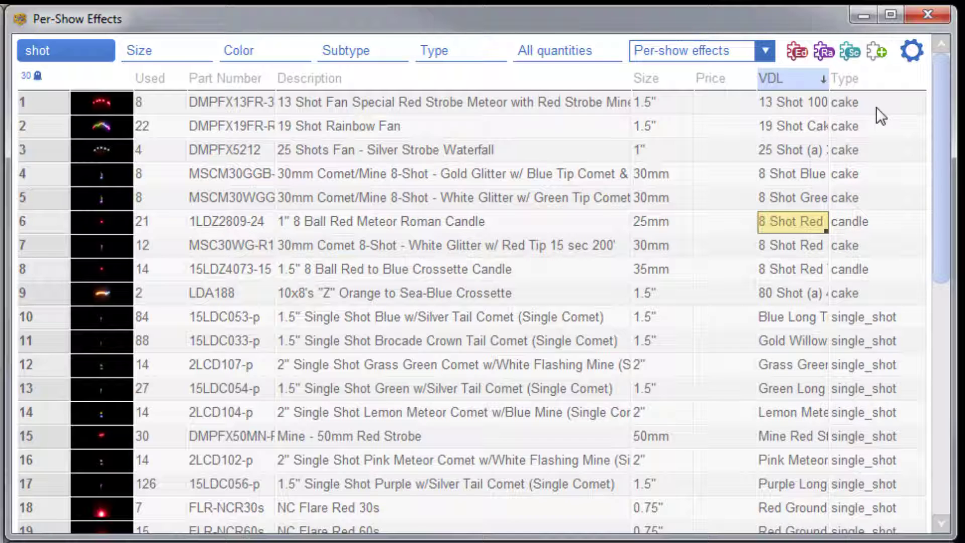
left_click(770, 104)
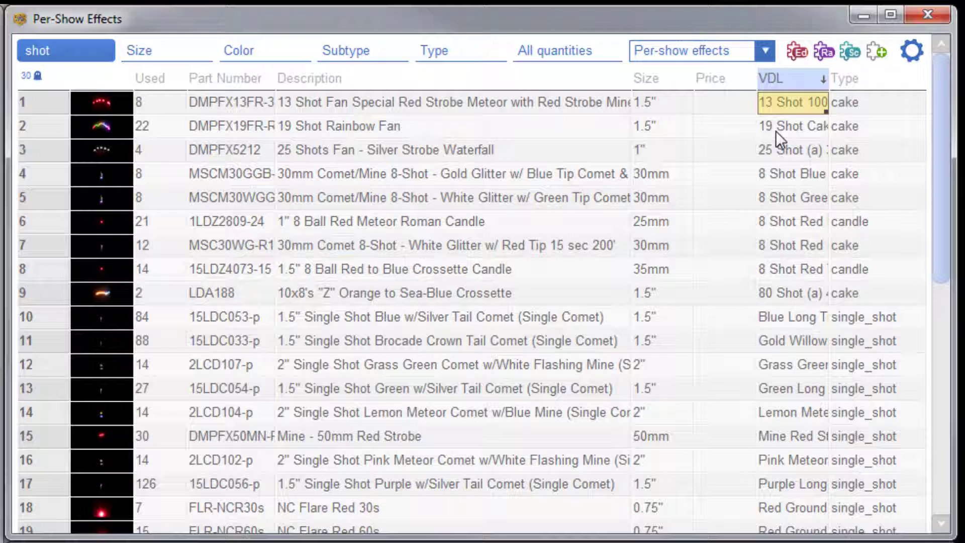
left_click(776, 130)
left_click(776, 150)
left_click(779, 175)
left_click(780, 198)
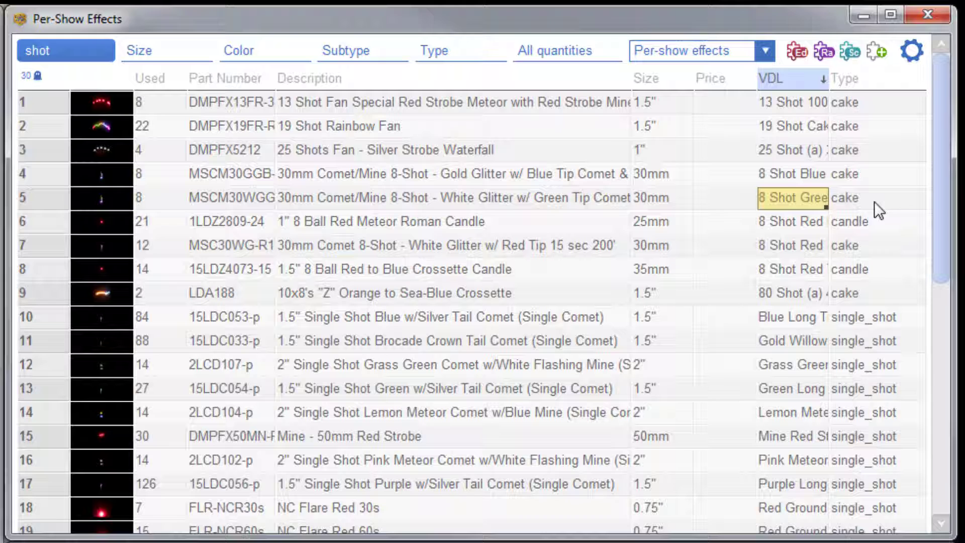
left_click(68, 50)
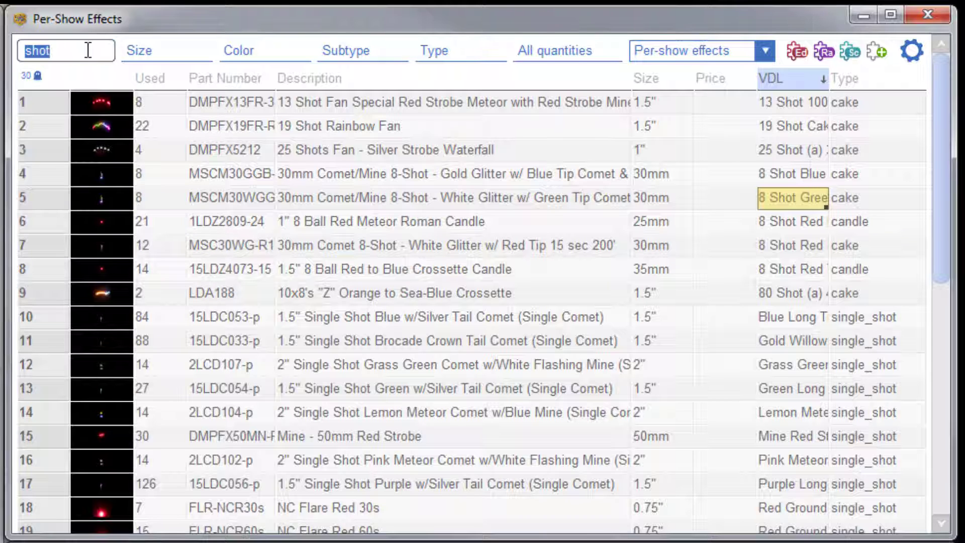
key("BackSpace")
Sort the per-show effects by Size so the 0.75" red flares come first
left_click(528, 160)
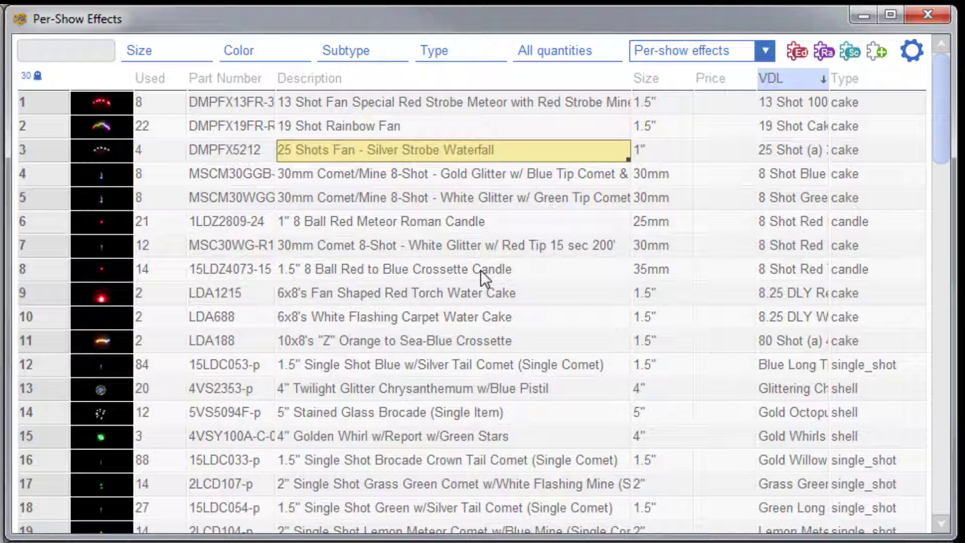
left_click(666, 79)
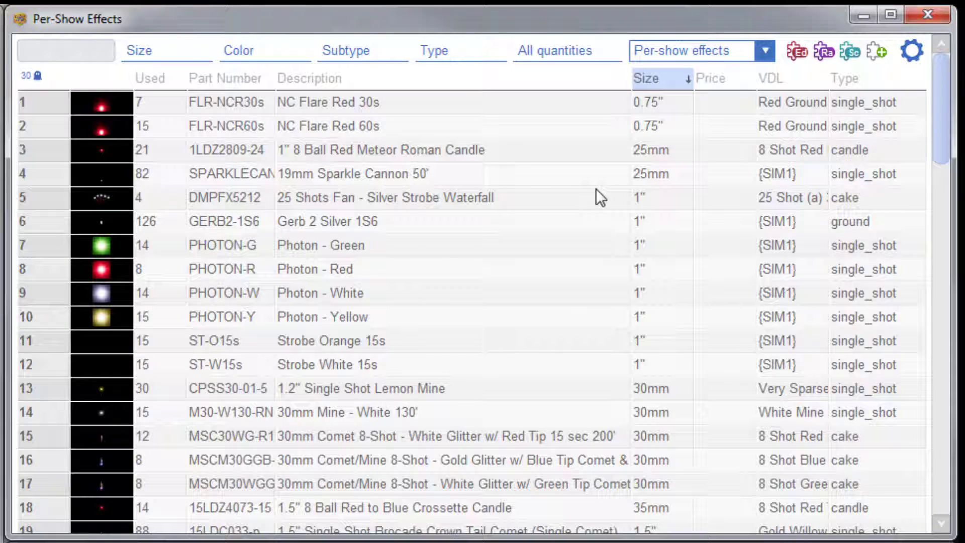
Filter the effects list to show only the two candle effects
left_click(472, 54)
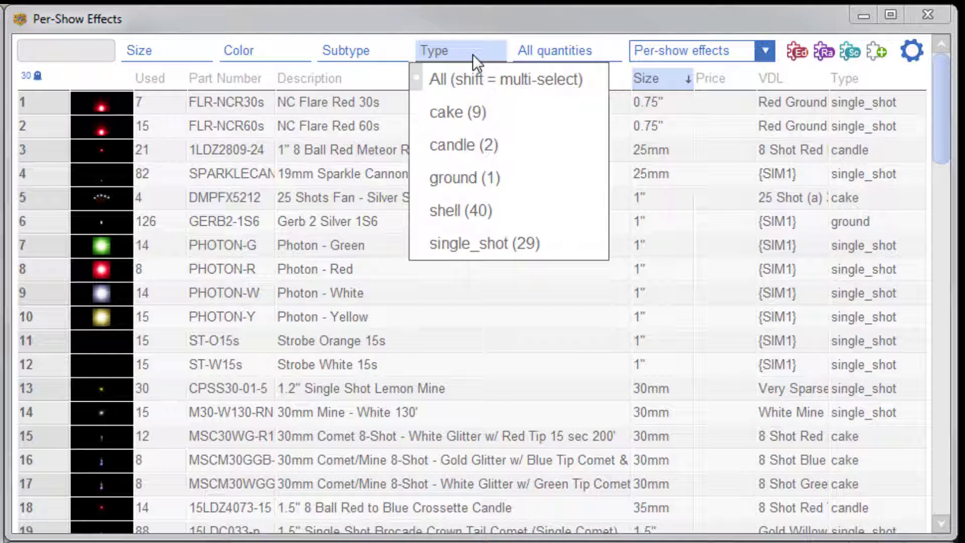
left_click(540, 147)
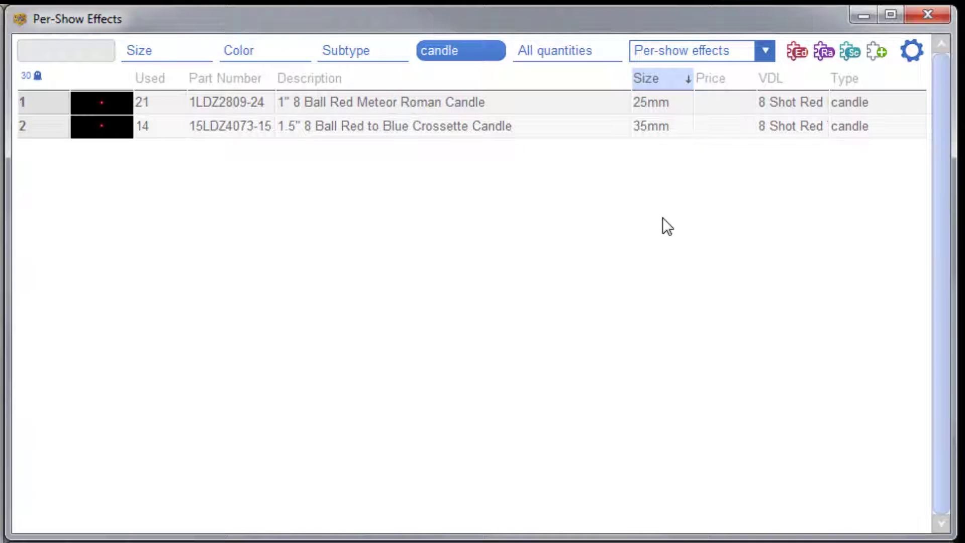
left_click(661, 102)
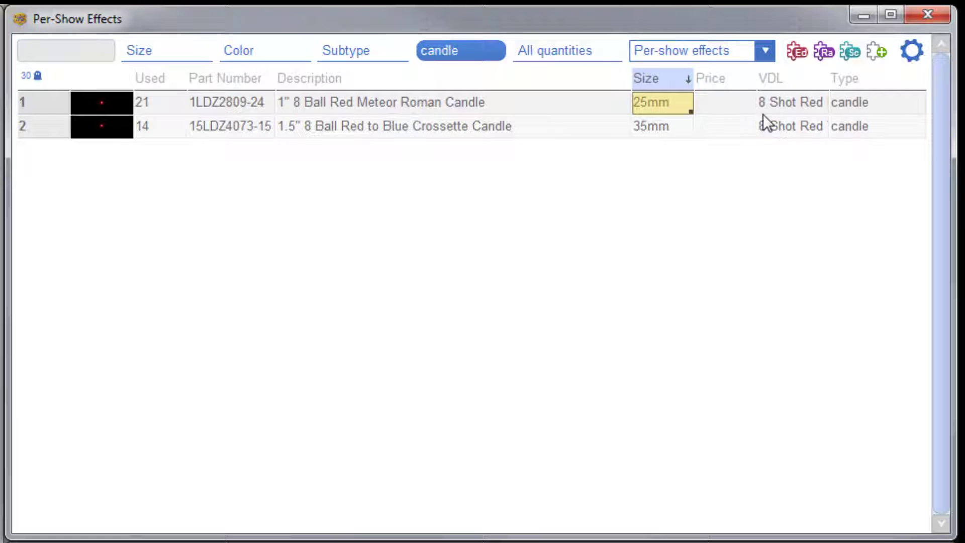
left_click(774, 107)
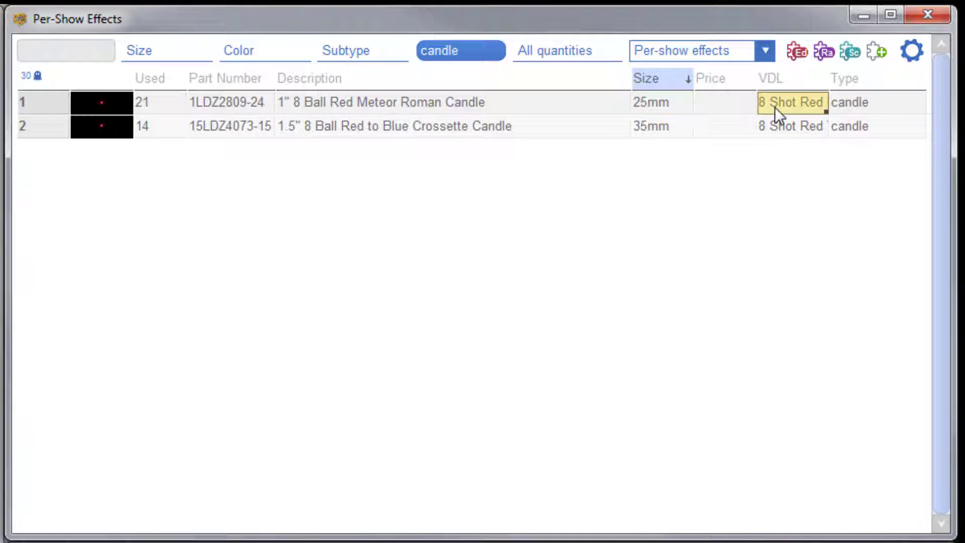
Price the 1" Red Meteor Roman Candle at 200 and the 1.5" crossette candle at 280
left_click(723, 105)
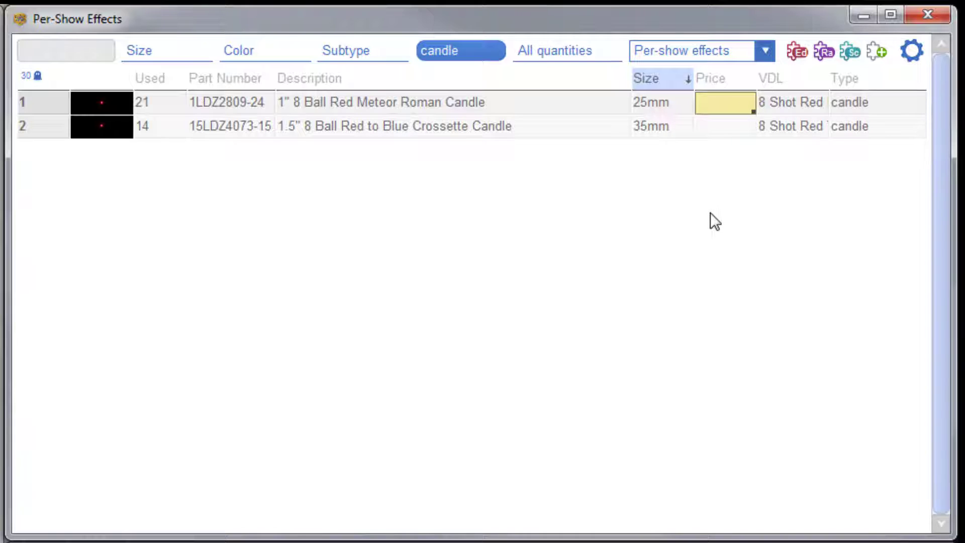
type("200")
key("Return")
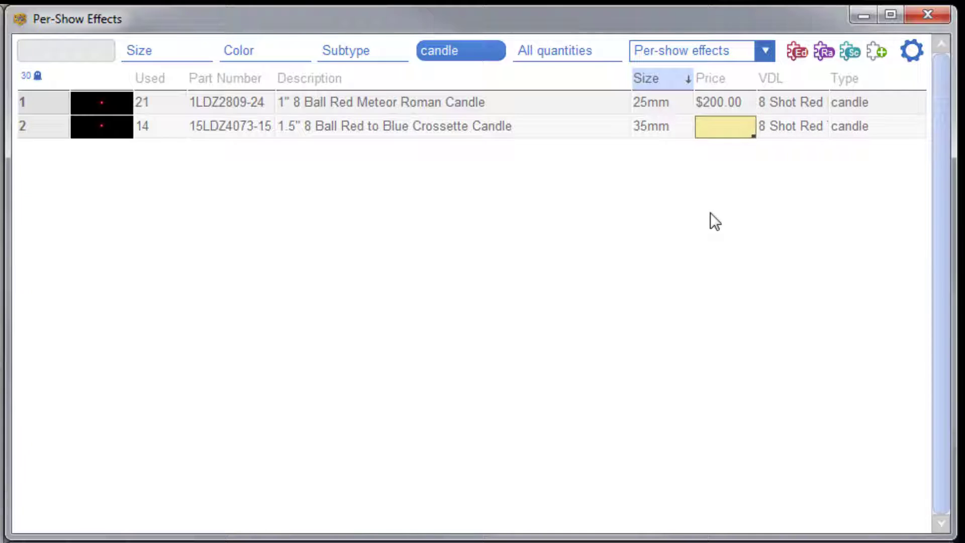
left_click(726, 98)
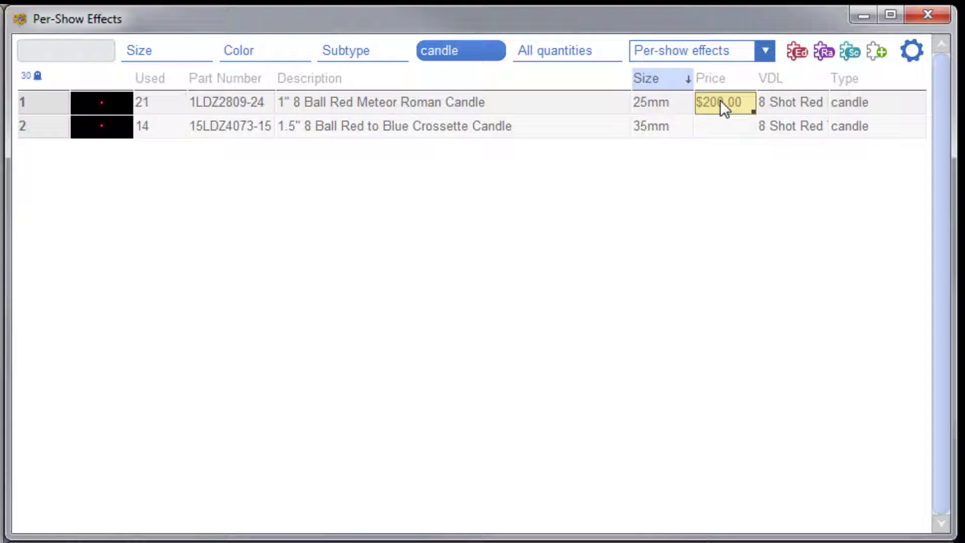
left_click(716, 125)
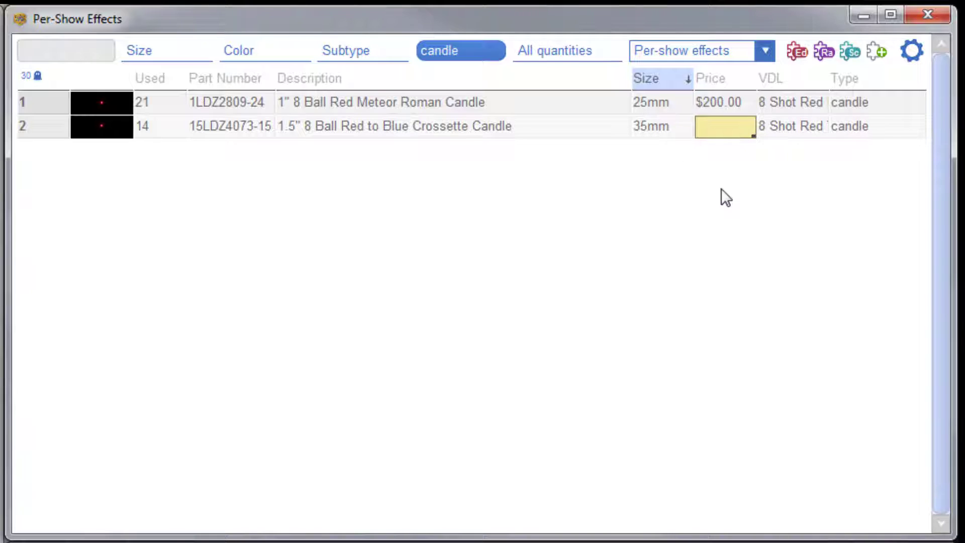
type("280")
key("Return")
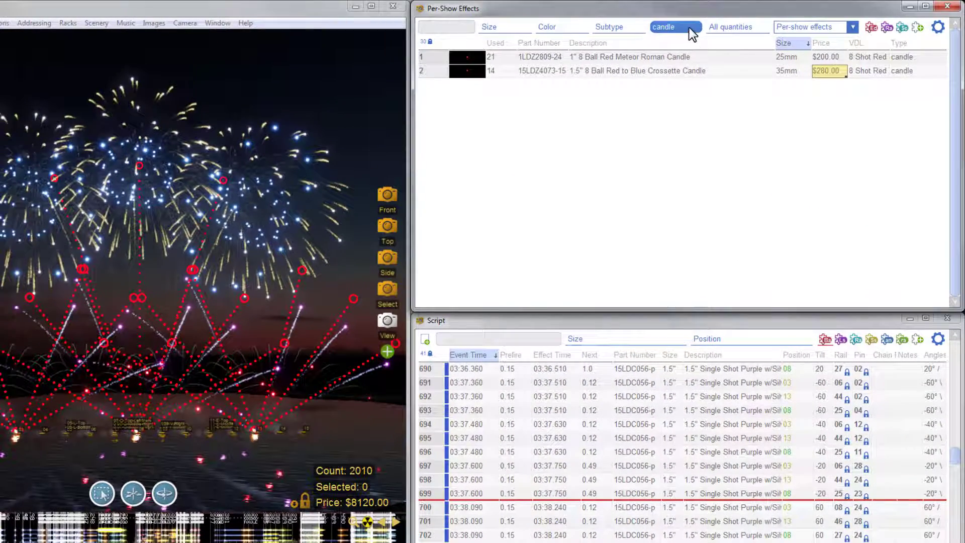
Clear the subtype filter and price the 30s and 60s red flares at 13 and 19
left_click(689, 29)
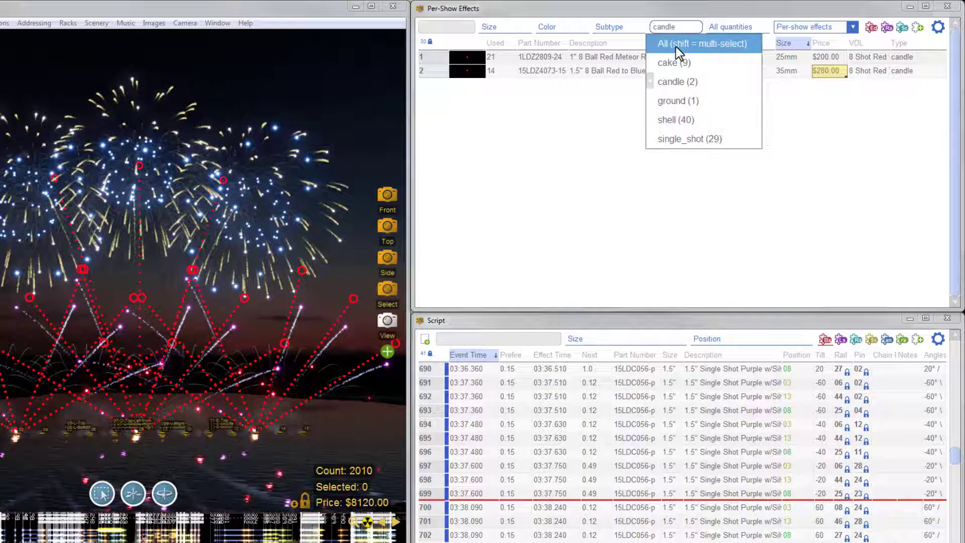
left_click(697, 44)
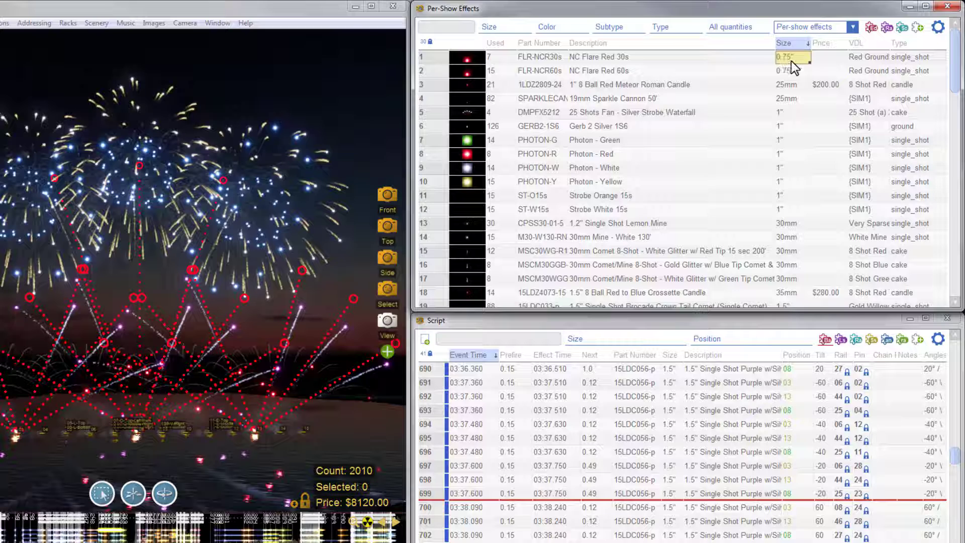
left_click(822, 59)
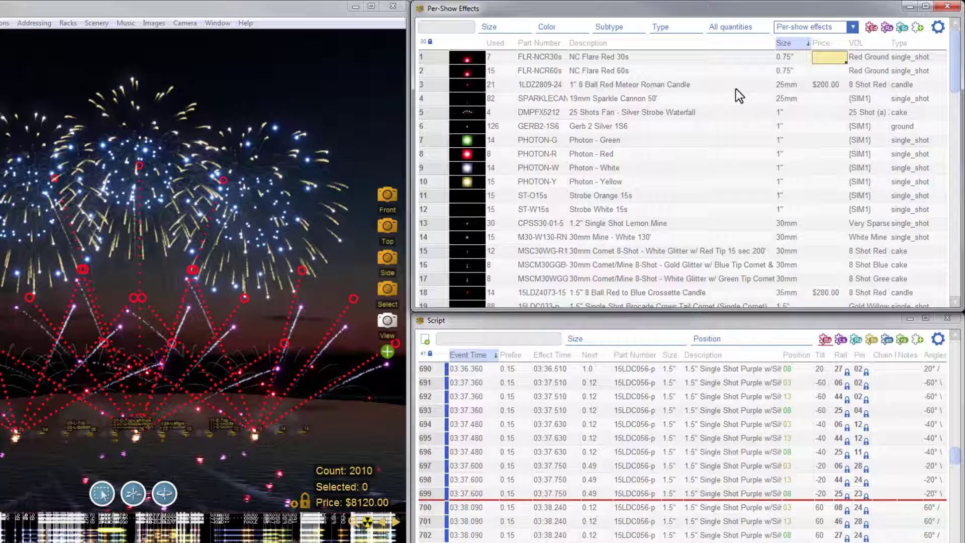
type("13")
key("Return")
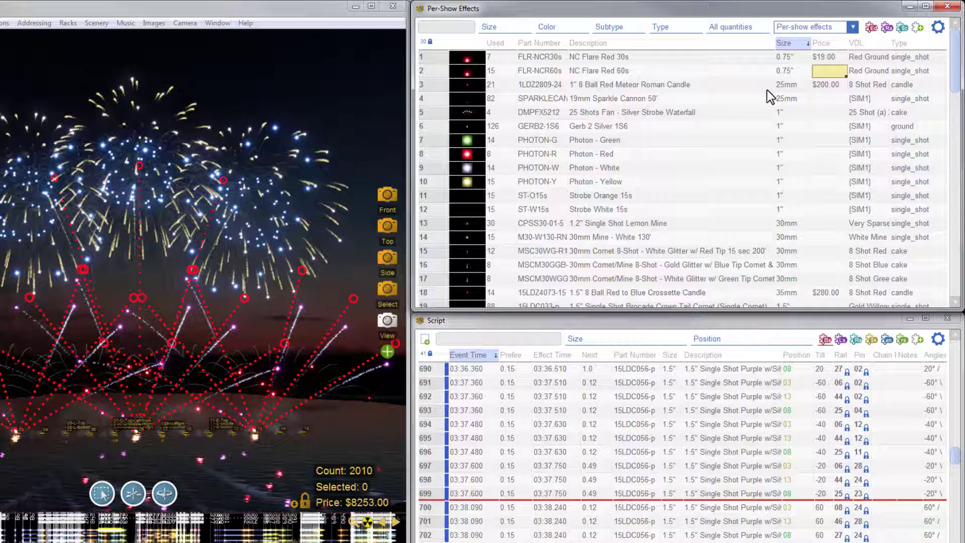
type("19")
key("Return")
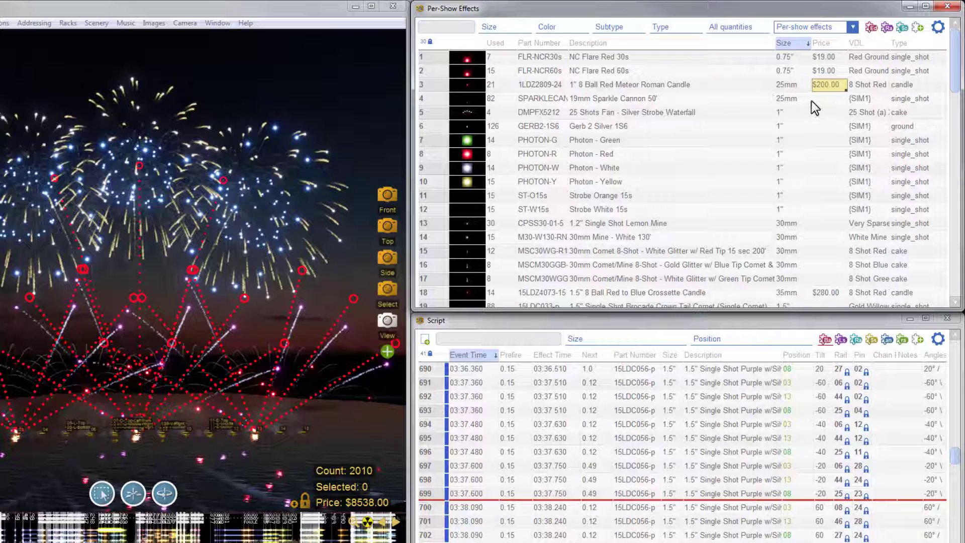
Keep the roman candle at 200; price the sparkle cannon, silver gerb, green and red photons at 25
type("200")
key("Return")
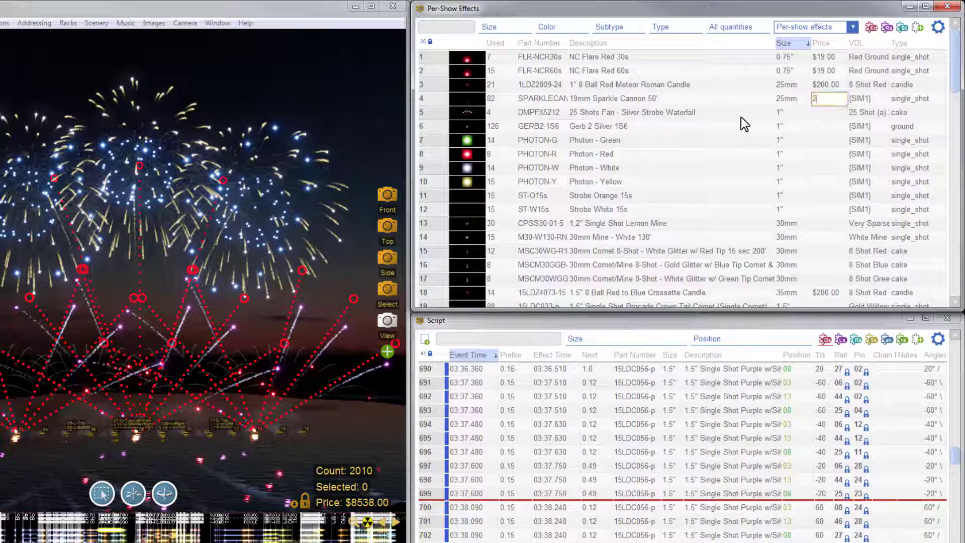
type("25")
key("Return")
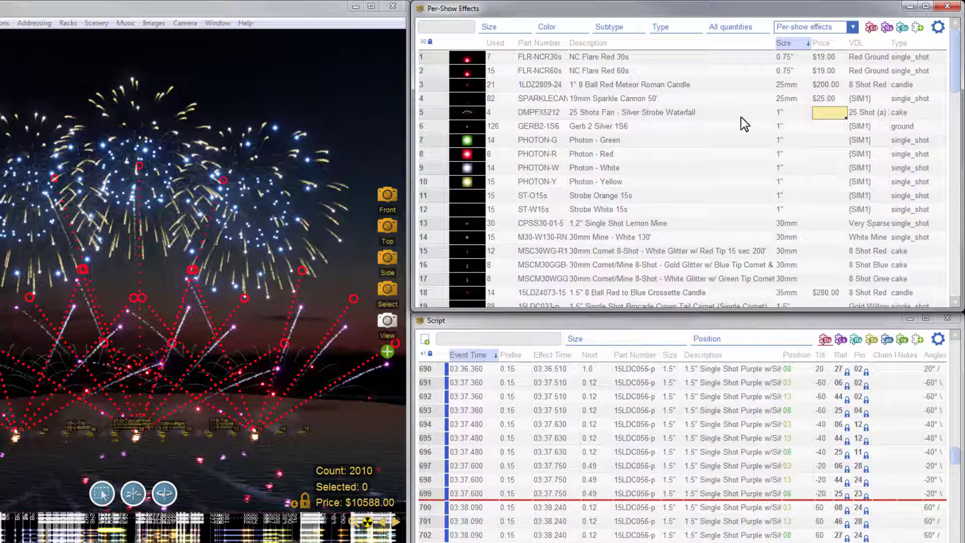
key("Return")
type("25")
key("Return")
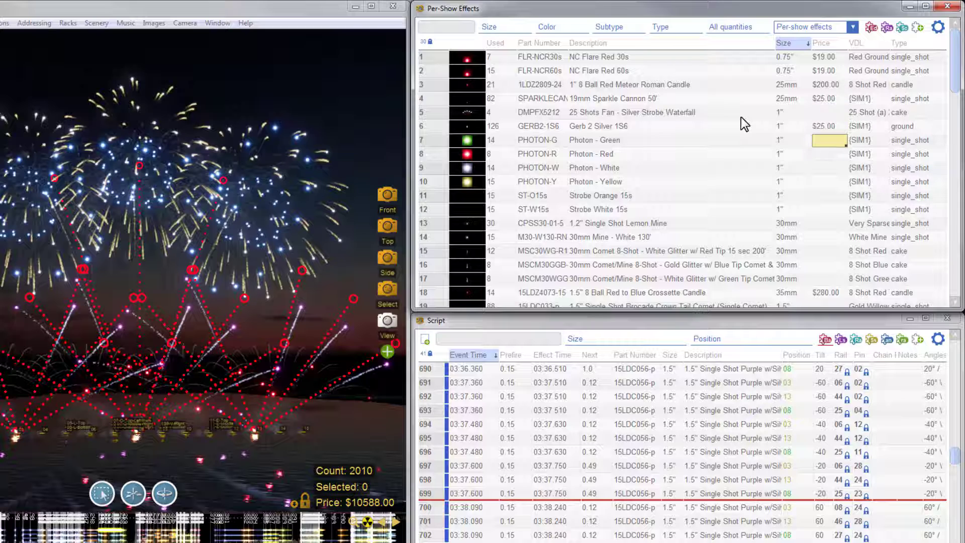
type("25")
key("Return")
type("25")
key("Return")
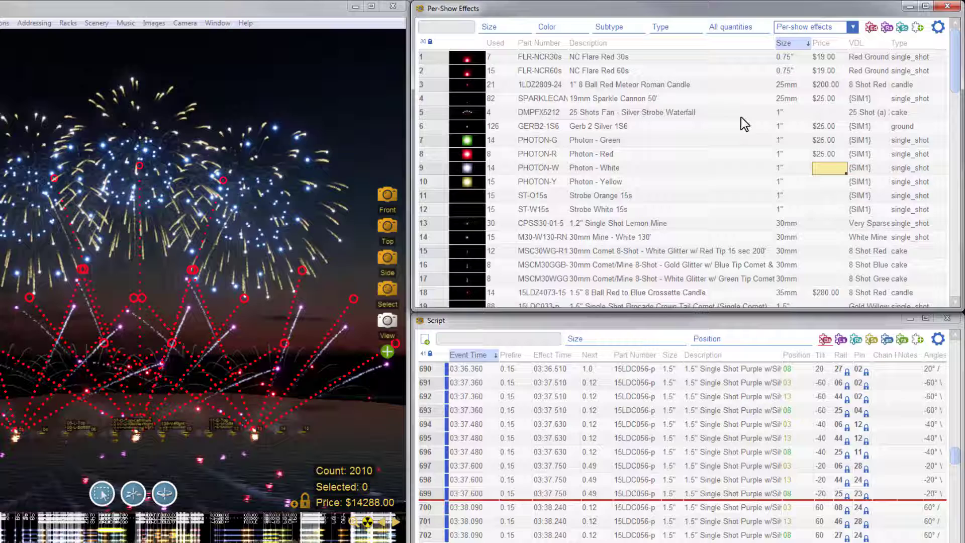
Paste prices into the white photon and strobe rows, and price the lemon and white mines at 30
left_click(828, 153)
key("Down")
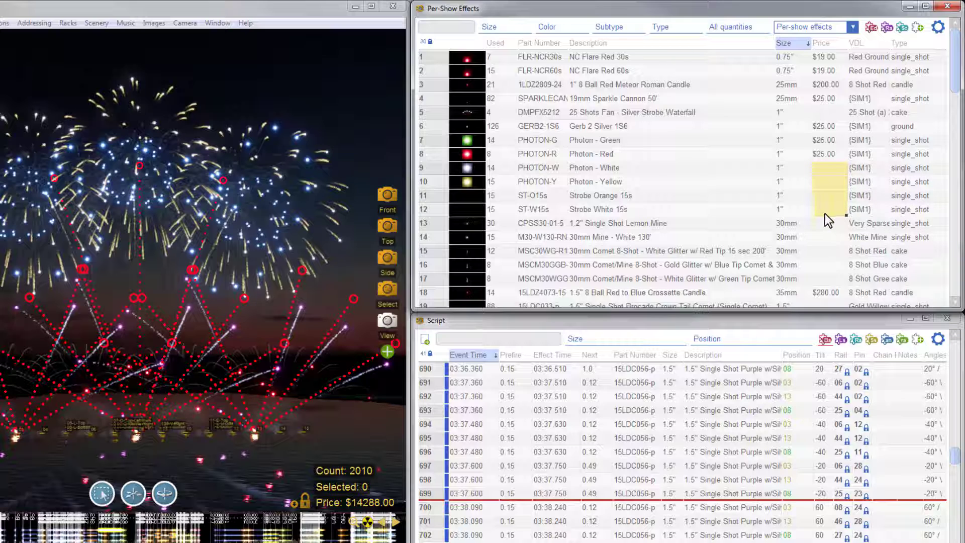
type("$20.00 $30.00 $25.00 $25.00")
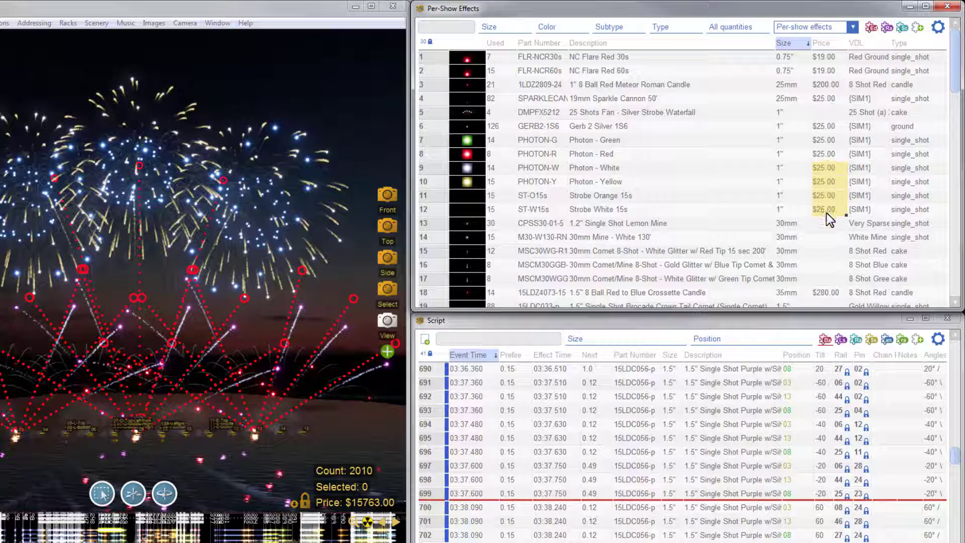
left_click(826, 226)
scroll(827, 224, "down", 2)
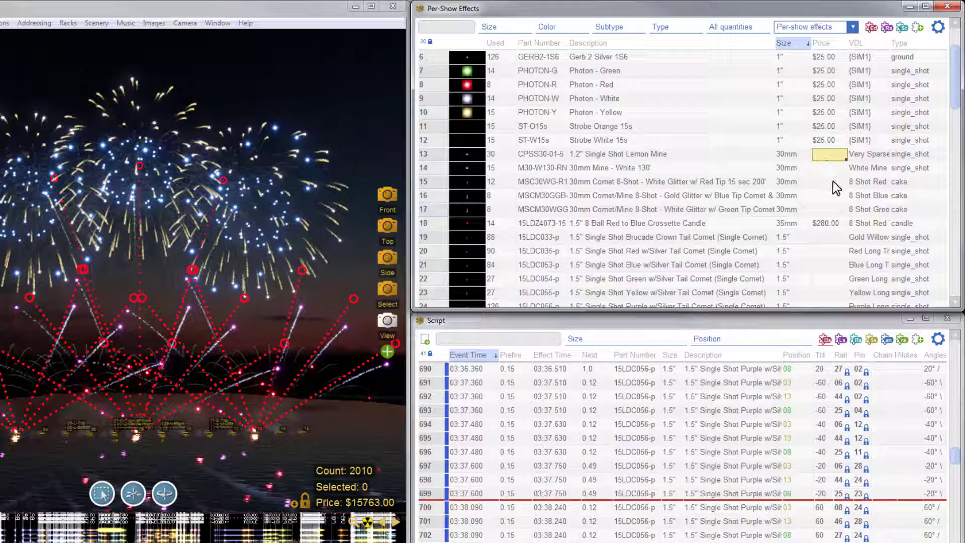
type("30")
key("Return")
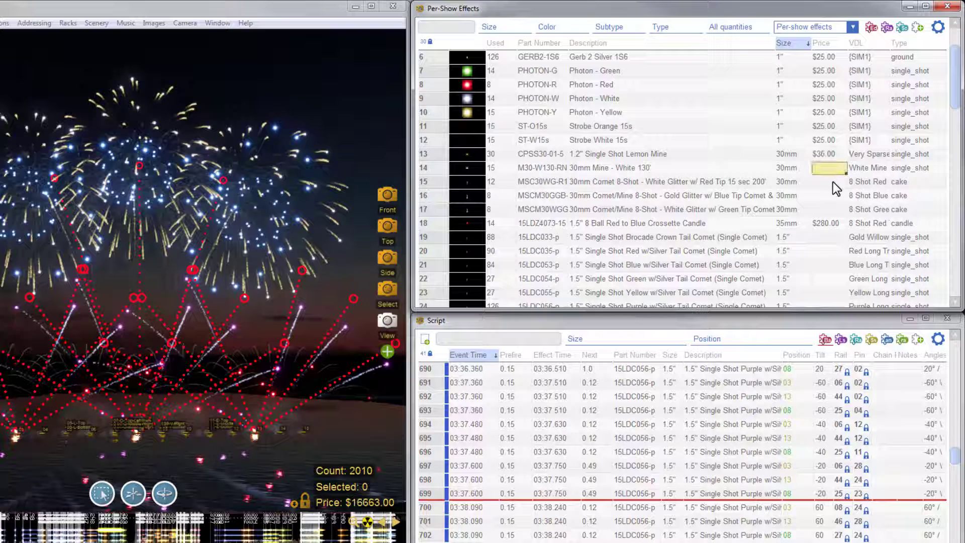
left_click(828, 166)
left_click(830, 152)
type("30")
key("Return")
Price the brocade crown comet and the five 1.5" comets at 38
left_click(824, 236)
scroll(824, 236, "down", 1)
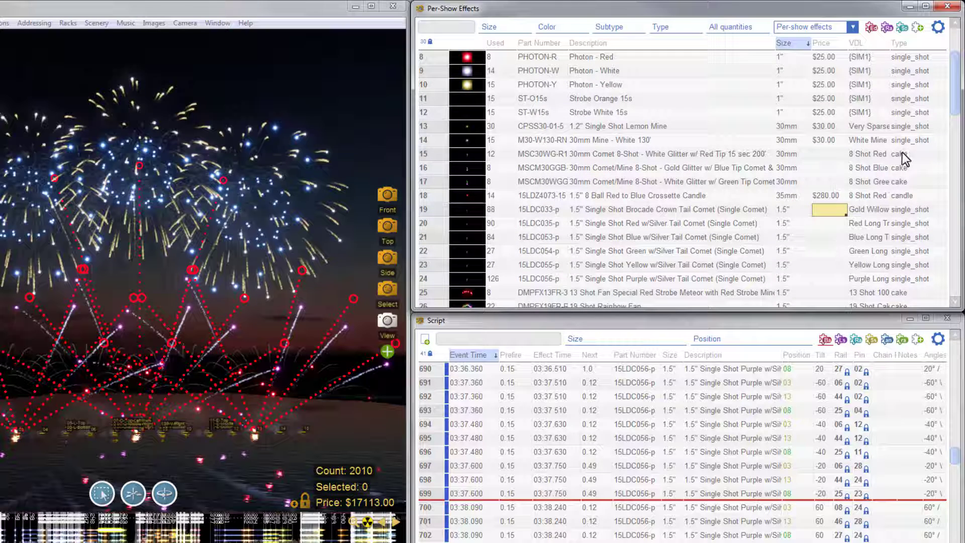
scroll(843, 207, "down", 1)
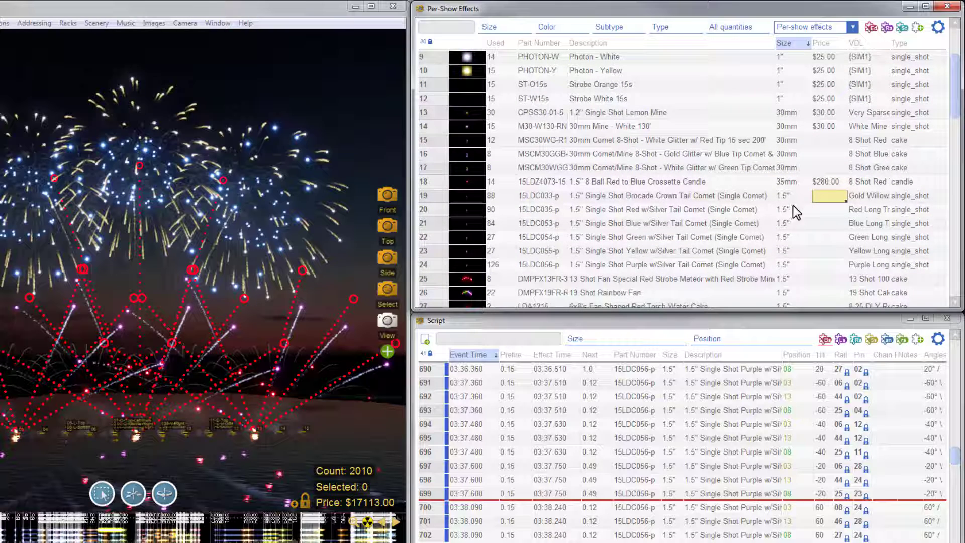
type("38")
key("Return")
scroll(793, 206, "down", 3)
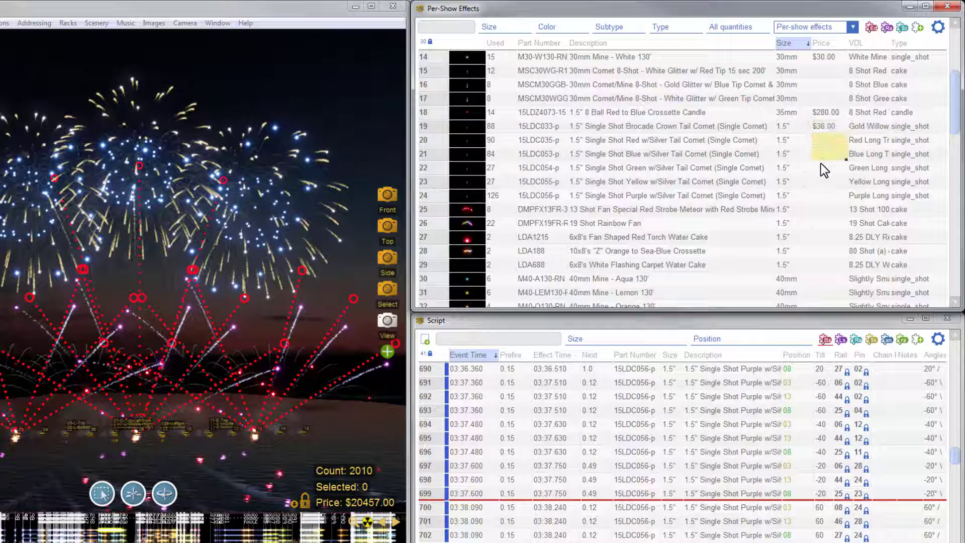
left_click_drag(824, 170, 822, 217)
left_click_drag(822, 266, 831, 195)
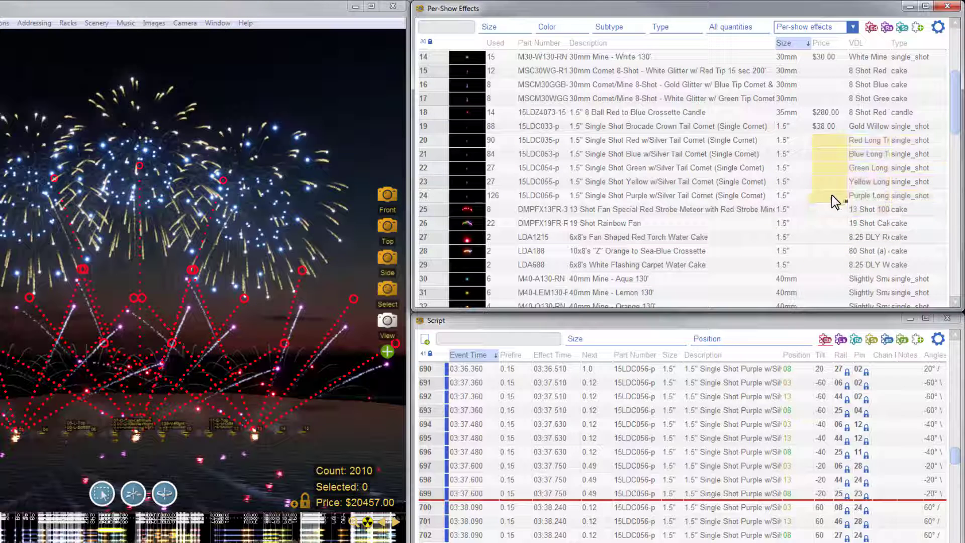
type("38")
key("Return")
Price the aqua and other 40mm mines at 40 and the variegated mine at 50
scroll(829, 192, "down", 3)
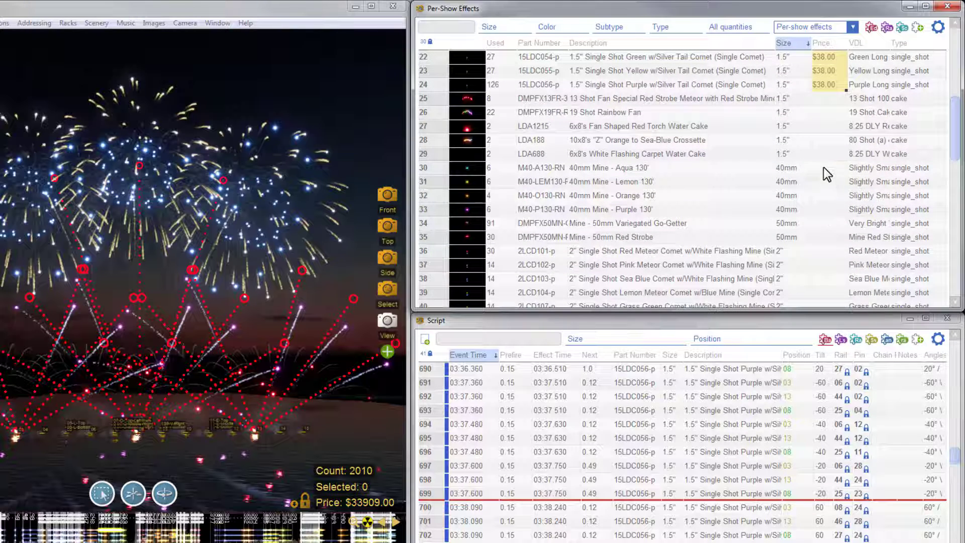
left_click(824, 167)
type("40")
key("Return")
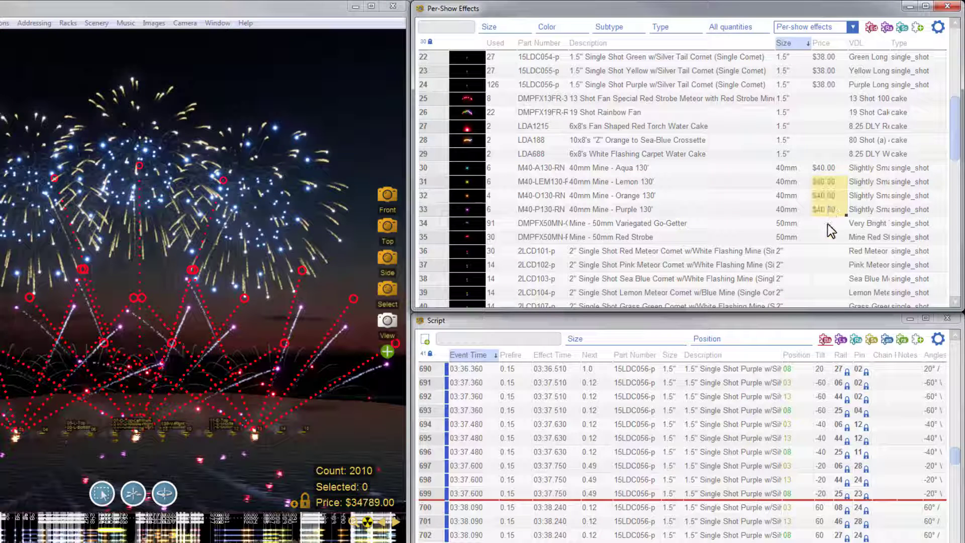
type("40")
key("Return")
type("50")
key("Return")
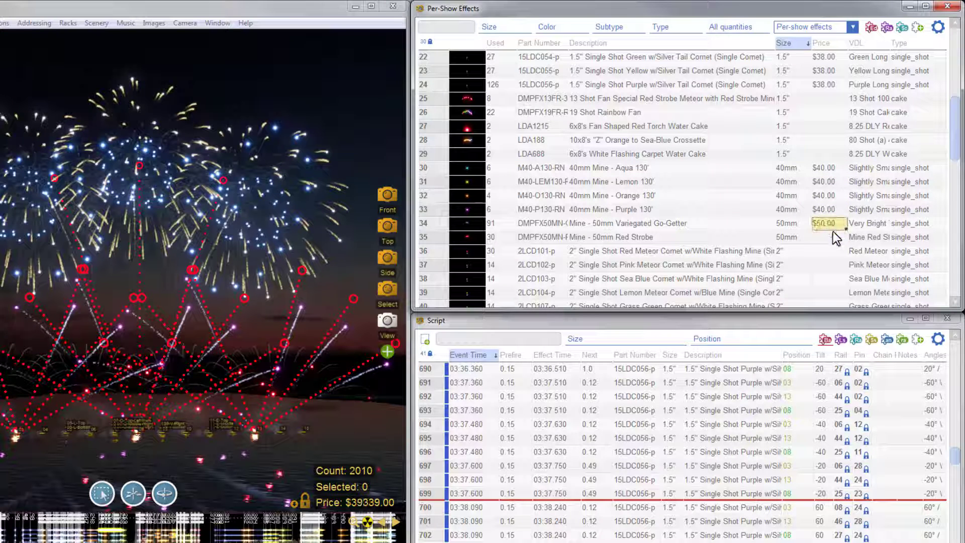
scroll(834, 241, "down", 3)
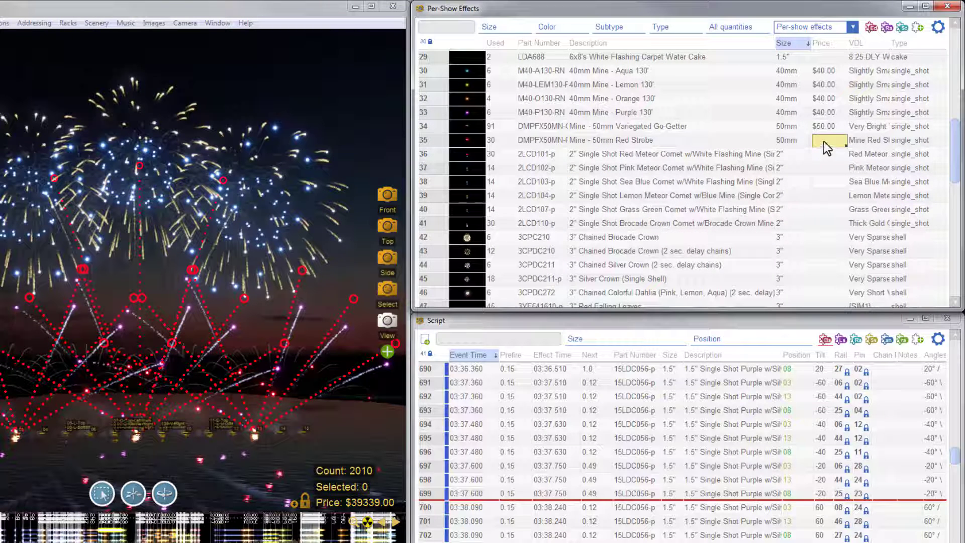
left_click_drag(829, 218, 830, 220)
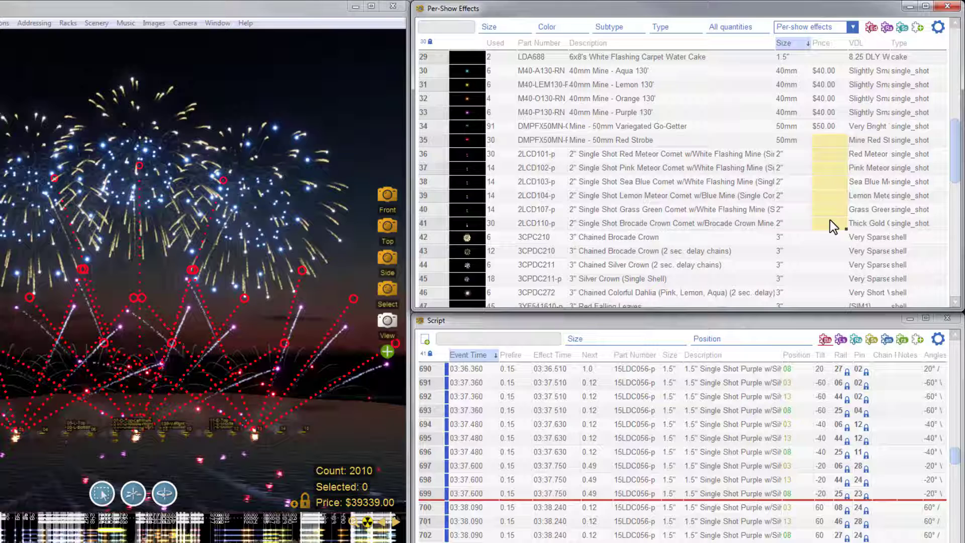
Copy the $75.00 price down to all the 3-inch shells
scroll(831, 223, "down", 1)
left_click(831, 195)
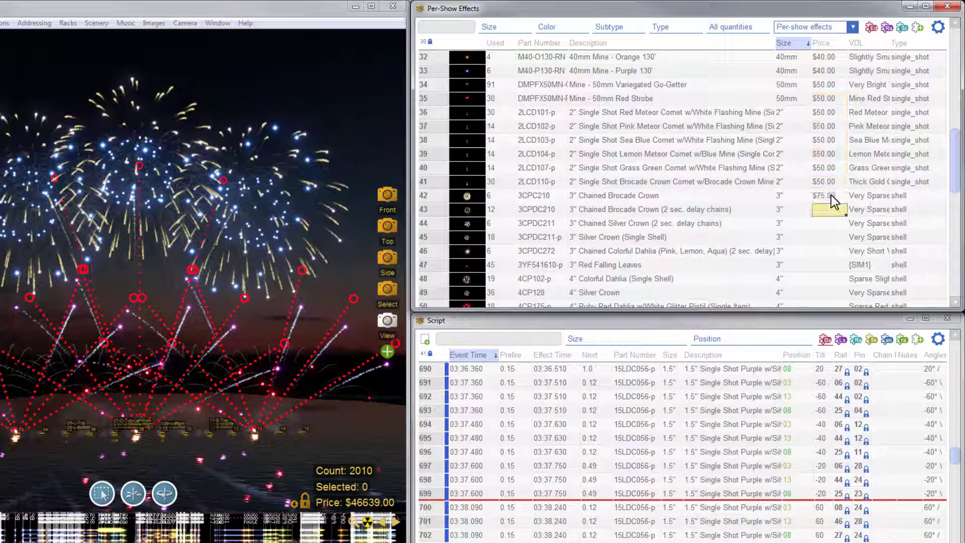
left_click(831, 198)
scroll(830, 200, "down", 2)
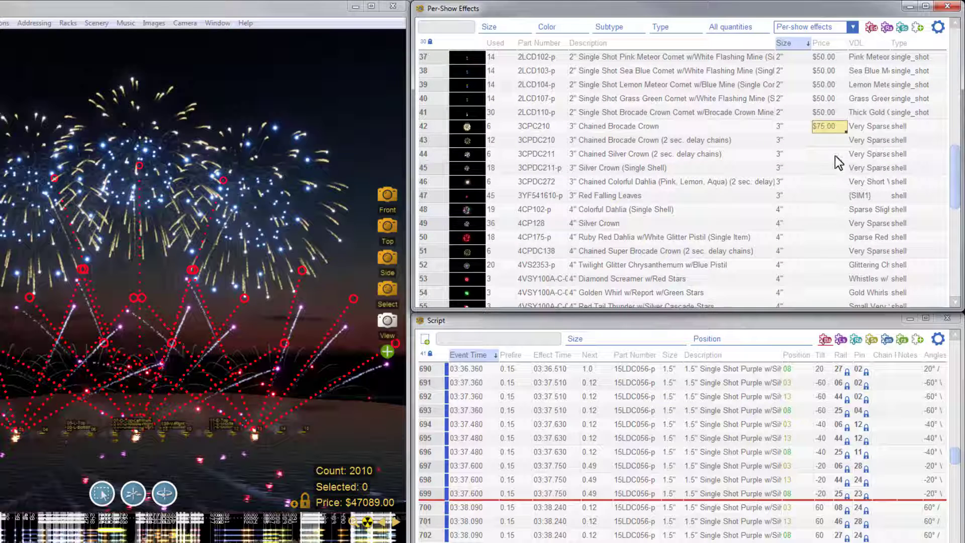
left_click_drag(845, 131, 826, 200)
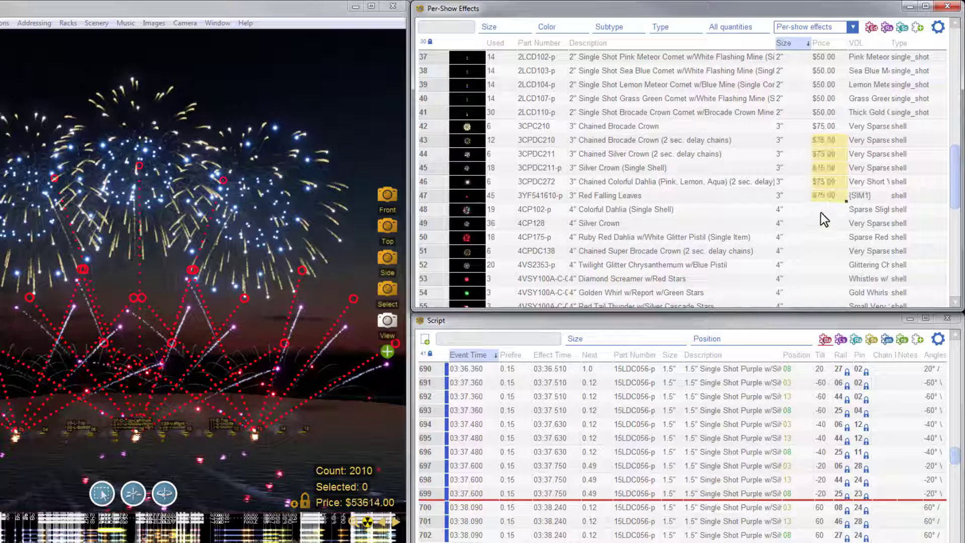
Price the 4-inch shells at $100.00
left_click(820, 212)
scroll(832, 211, "down", 2)
type("100")
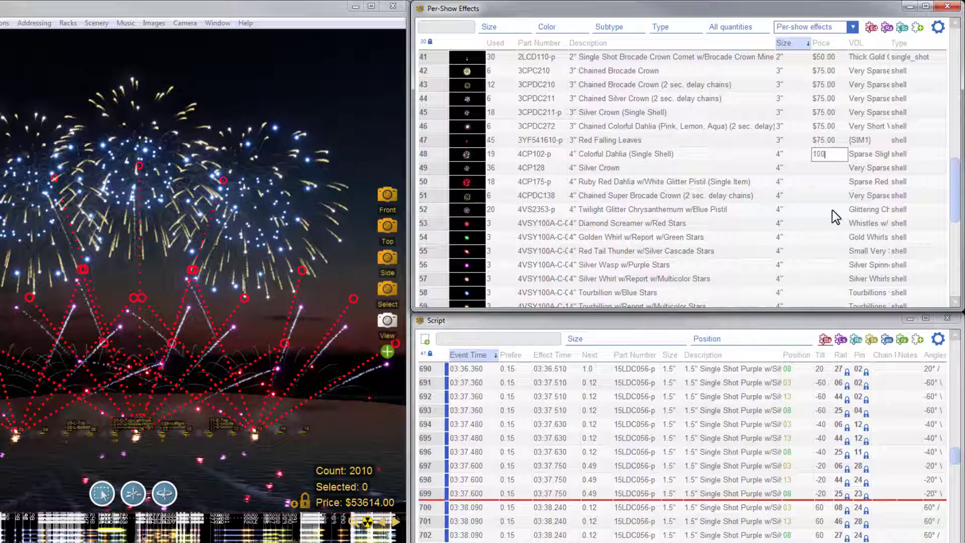
key("Return")
left_click_drag(824, 164, 818, 193)
type("100")
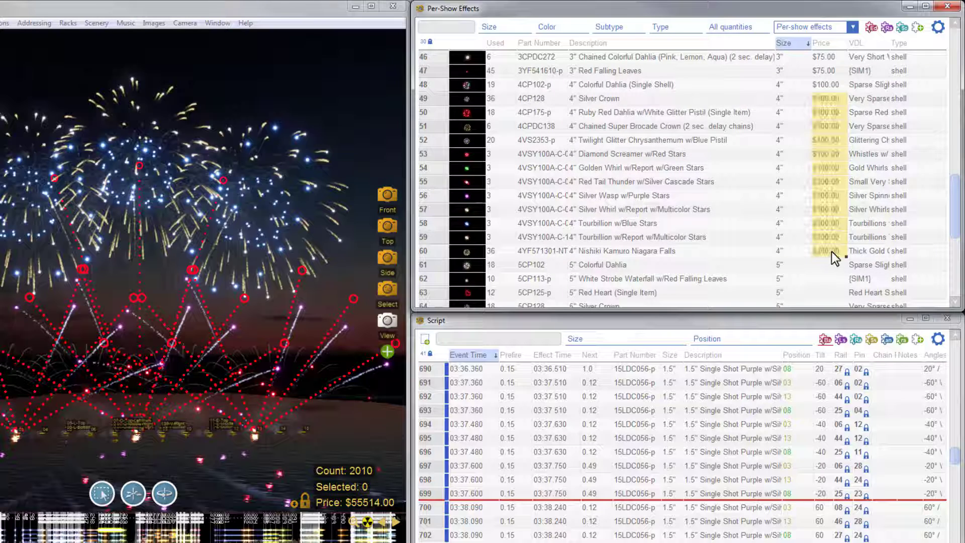
key("Return")
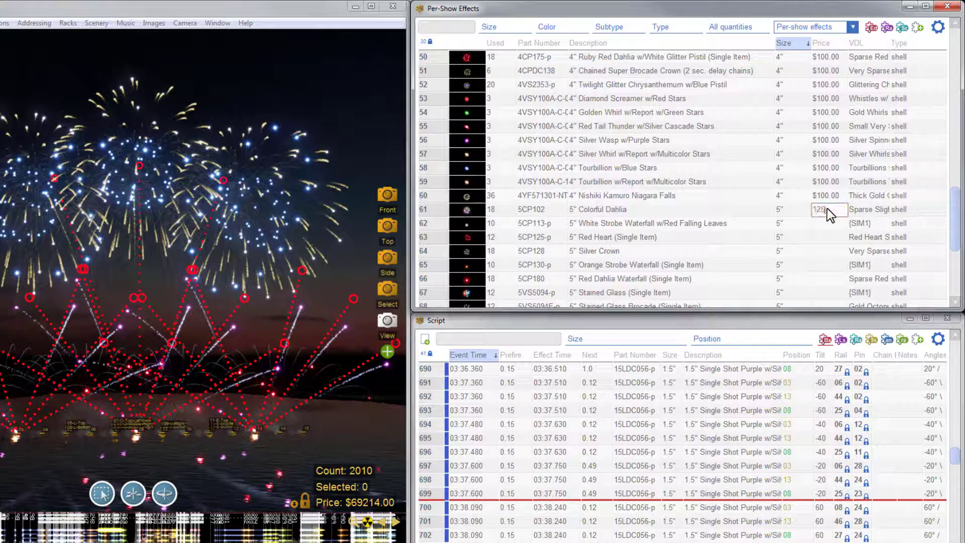
Price the 5-inch shells at $125.00
type("125")
key("Return")
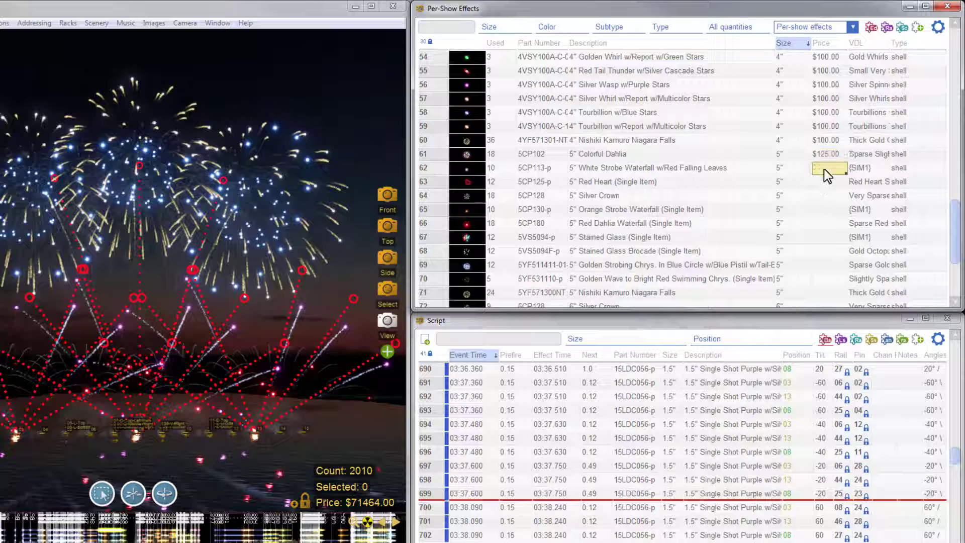
left_click_drag(826, 235, 827, 252)
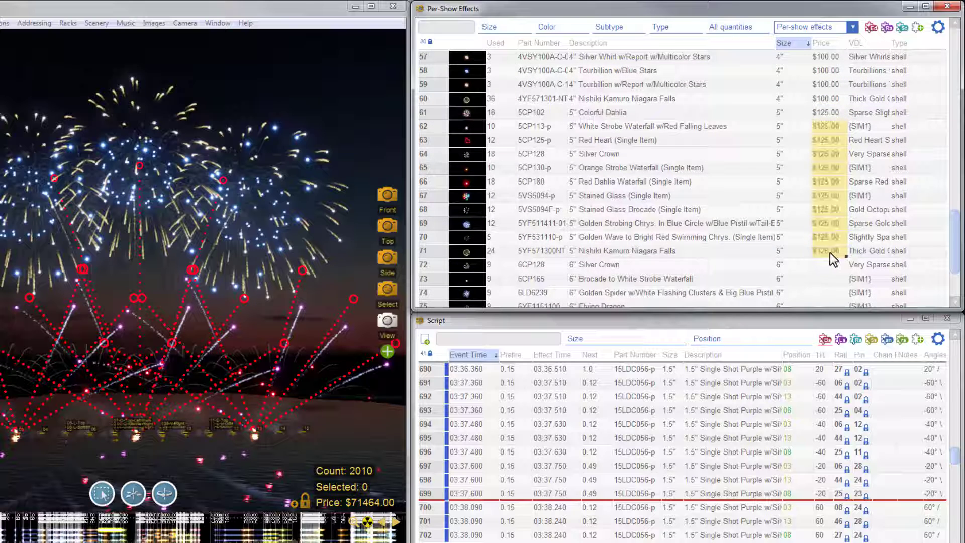
type("125")
key("Return")
Price the first 6-inch shell at $150.00
left_click(828, 196)
type("150")
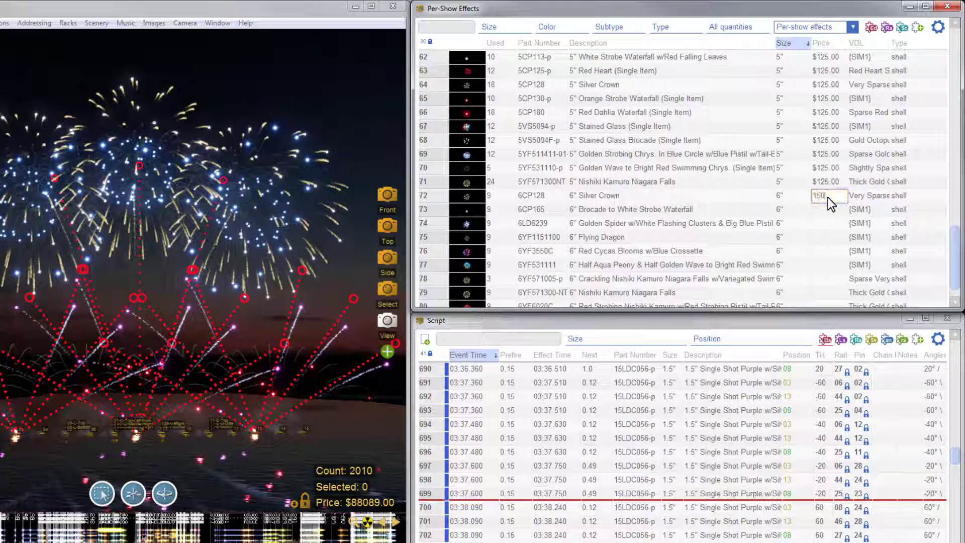
key("Return")
scroll(825, 199, "down", 1)
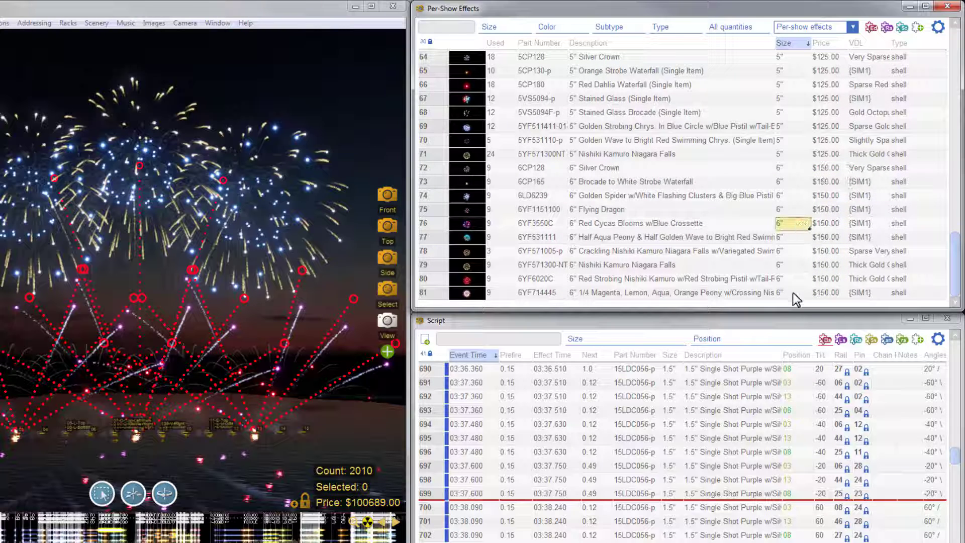
Check the last 6-inch shell's $150 price and glance at the size filter without applying it
left_click(827, 294)
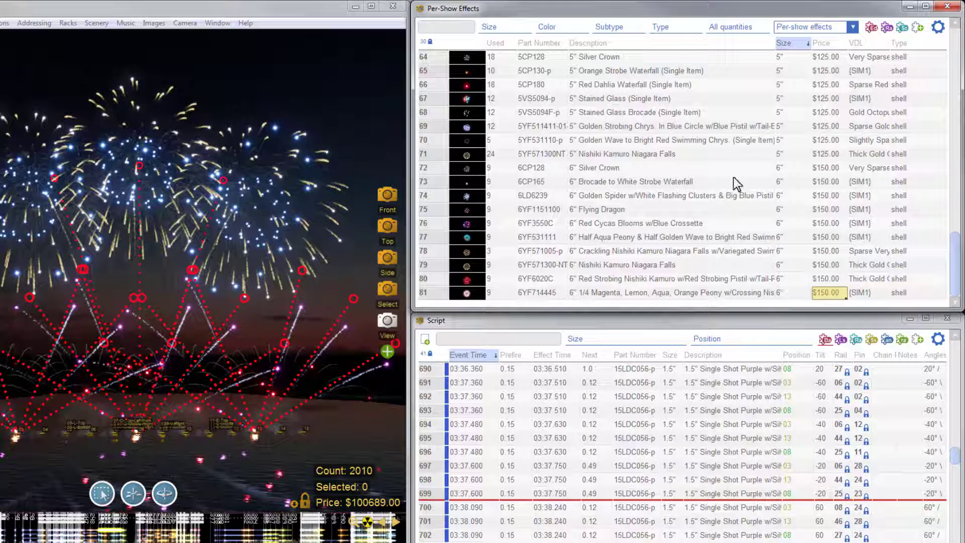
left_click(512, 29)
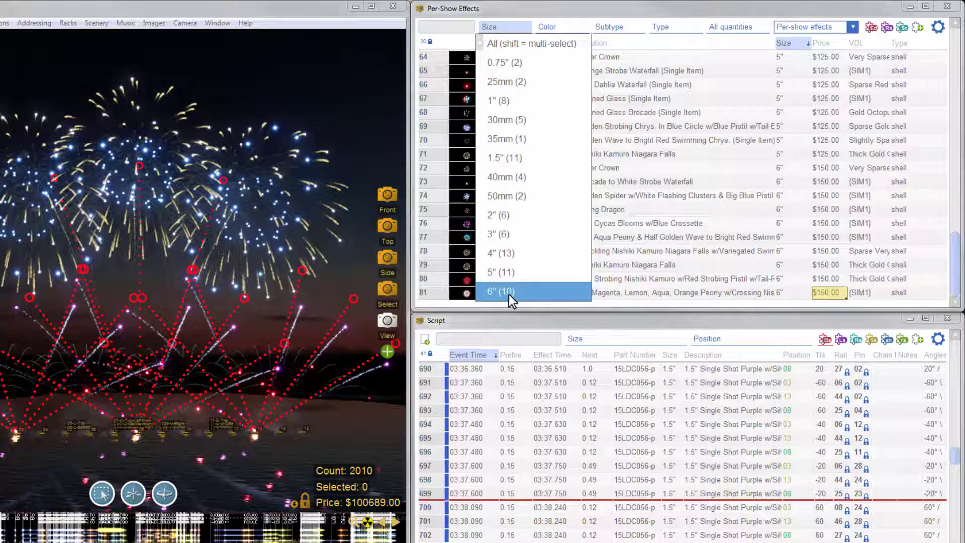
left_click(730, 182)
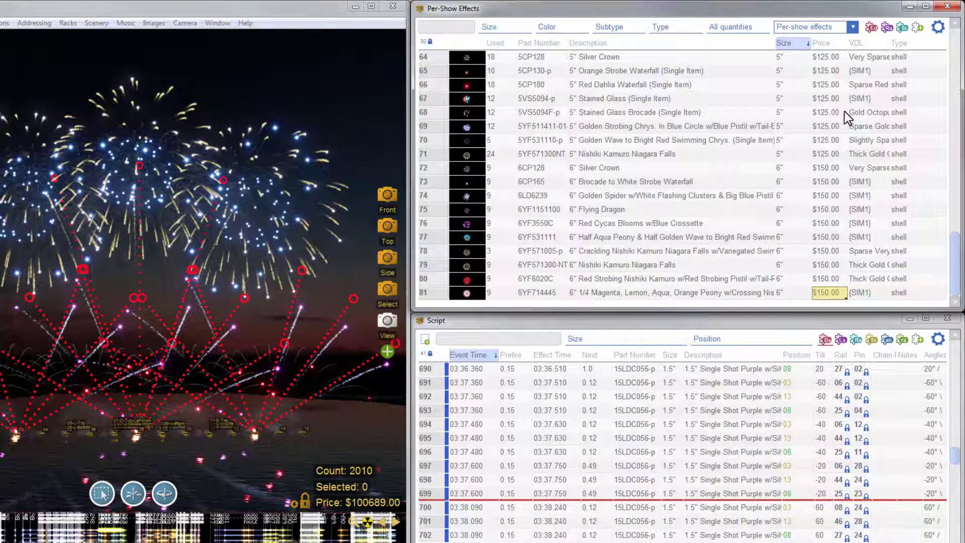
Filter the list to cakes, then candles, then reset the Type filter to All
left_click(674, 31)
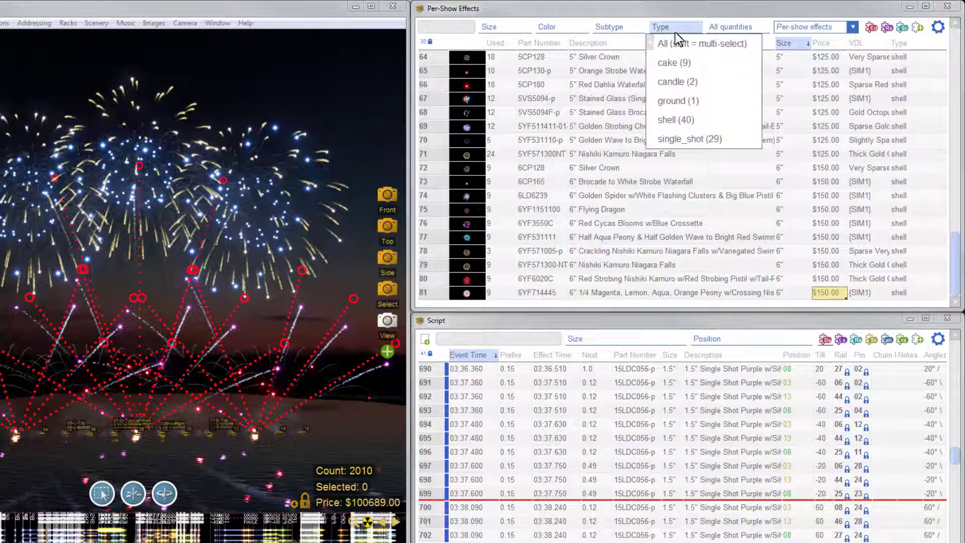
left_click(679, 65)
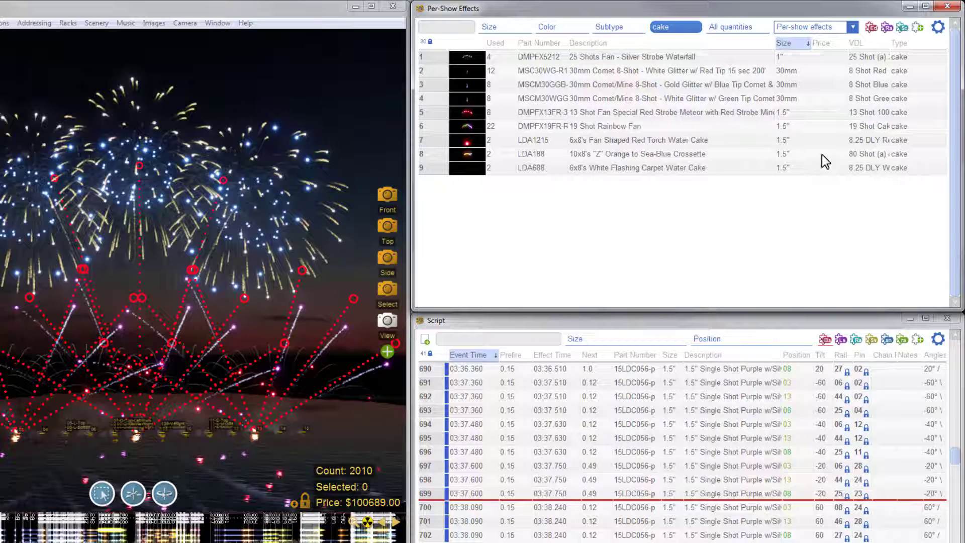
left_click(669, 28)
left_click(675, 79)
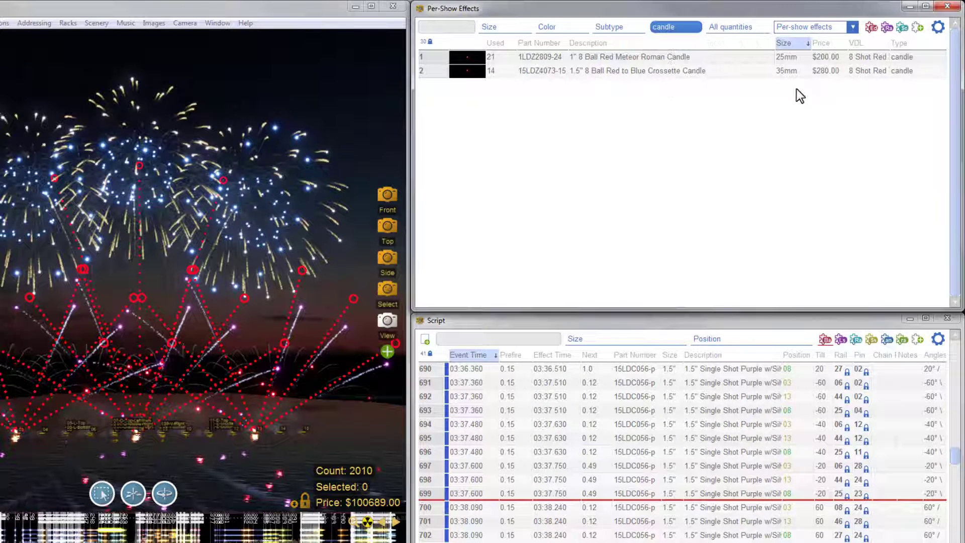
left_click(689, 31)
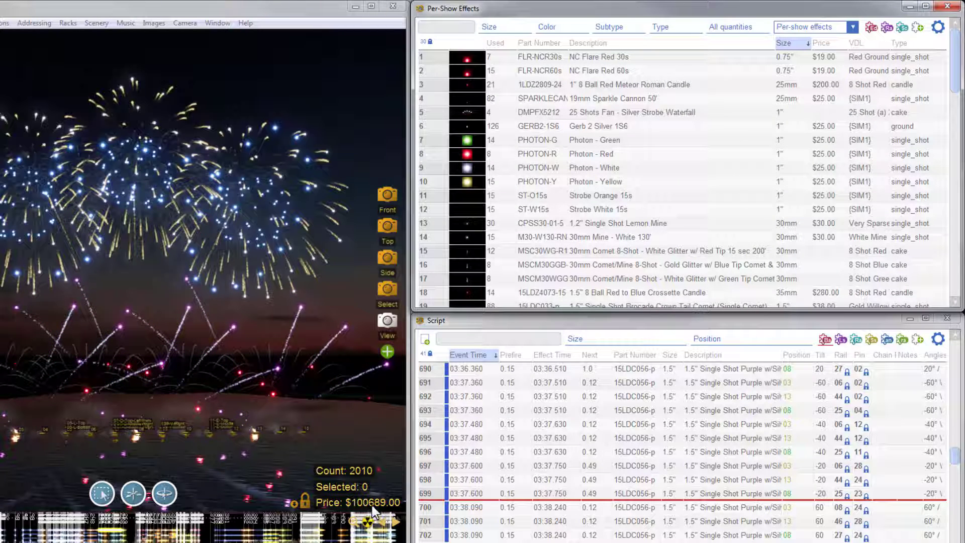
mouse_move(595, 253)
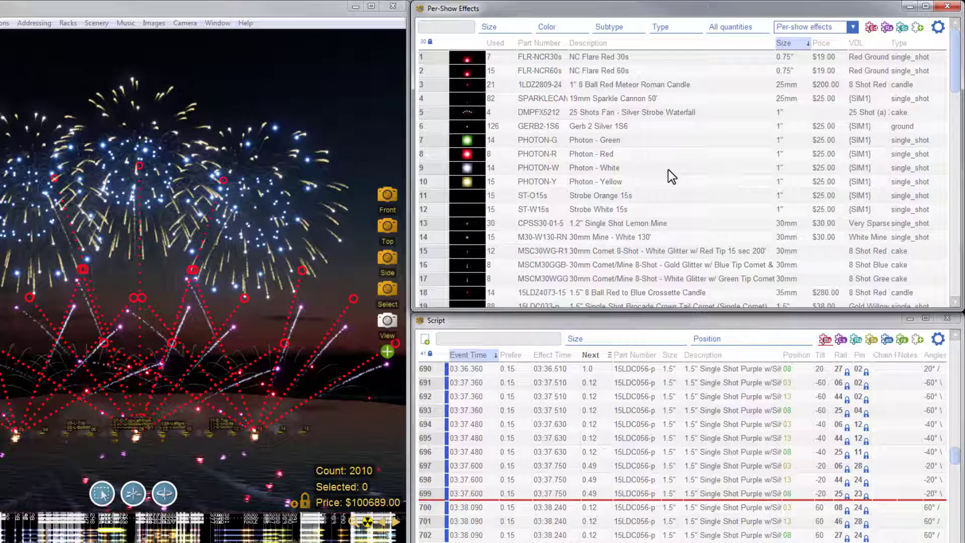
left_click(630, 197)
scroll(659, 213, "down", 1)
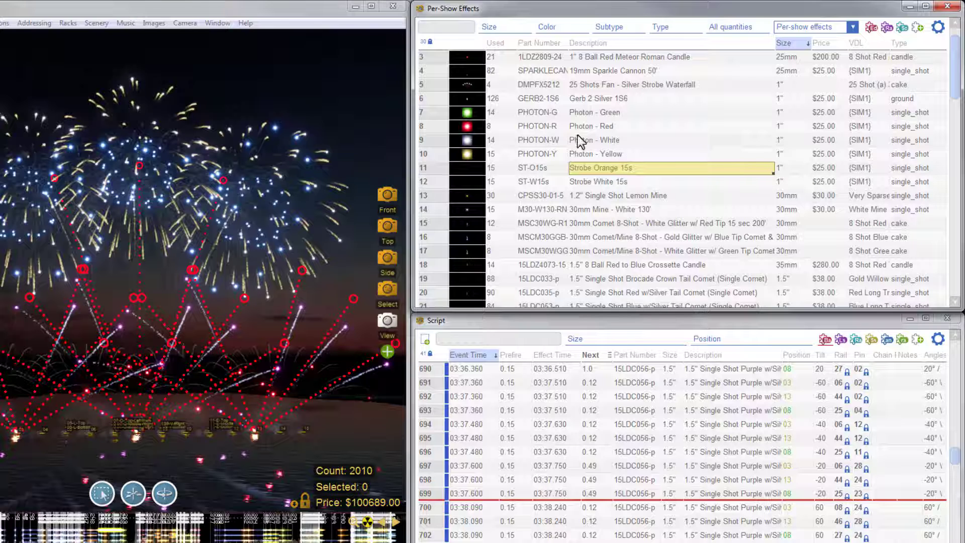
Search 'strobe', reprice the Orange and White 15s strobe pots at 15, then clear the search
left_click(445, 27)
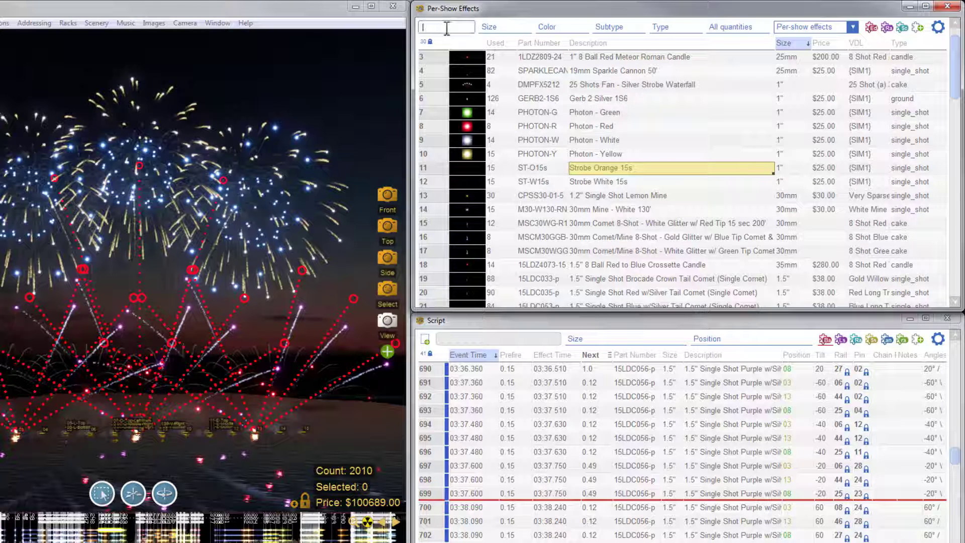
type("strobe")
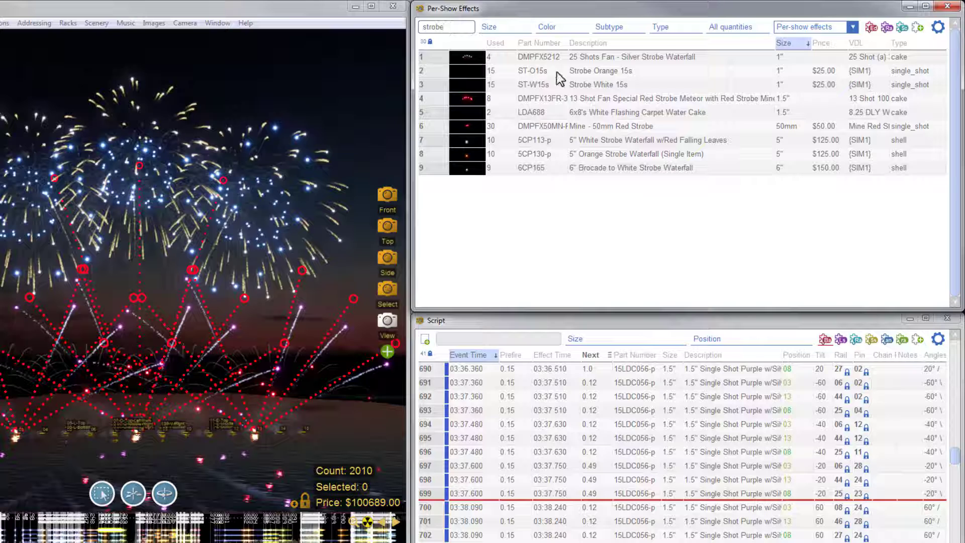
left_click(832, 73)
type("15")
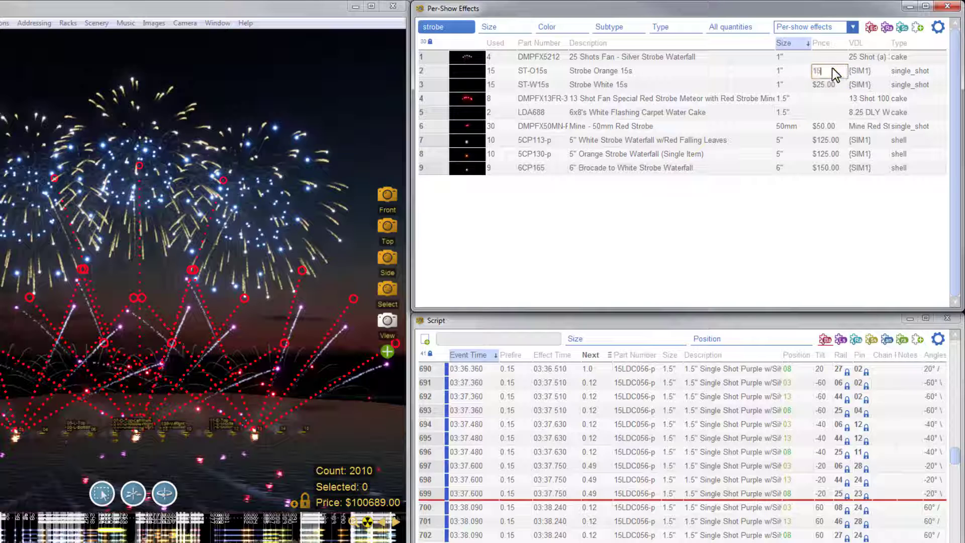
key("Return")
type("15")
key("Return")
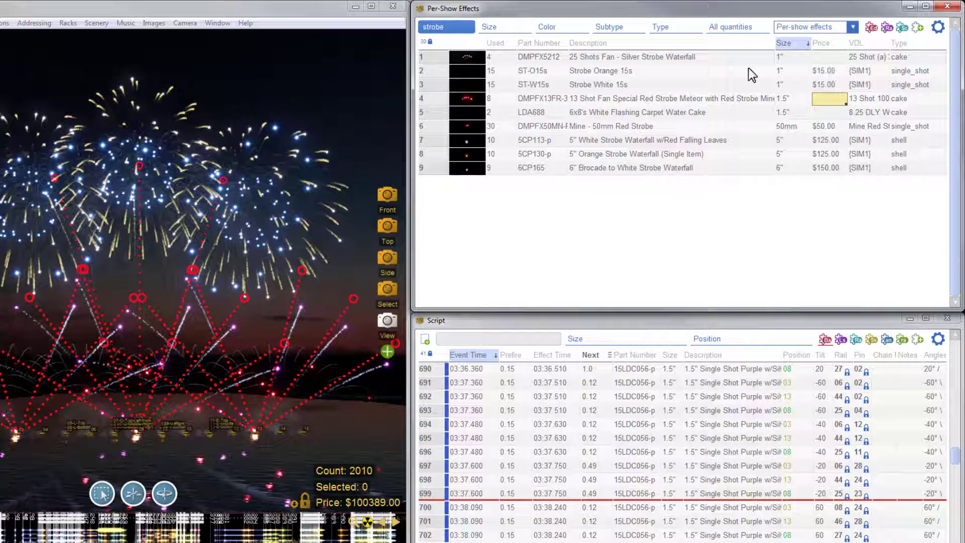
left_click(457, 27)
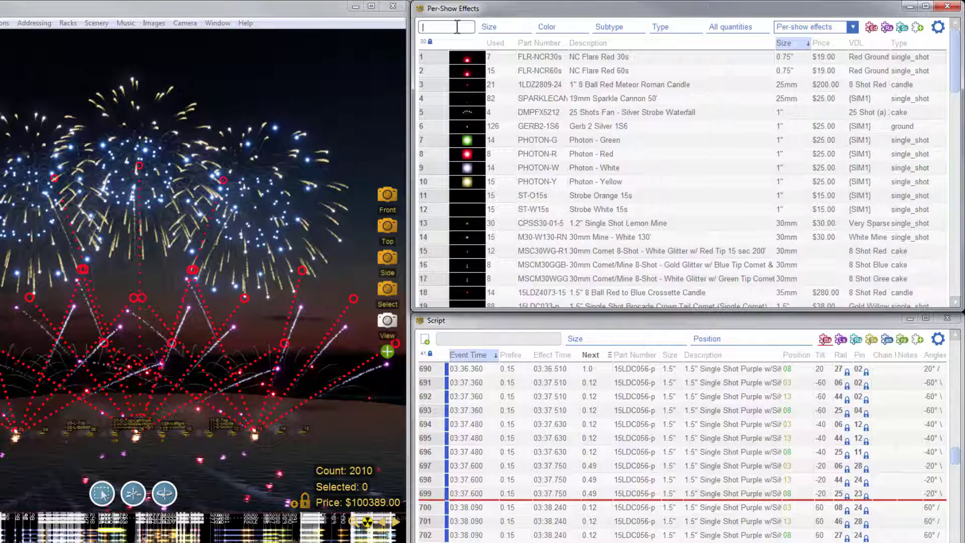
left_click(663, 128)
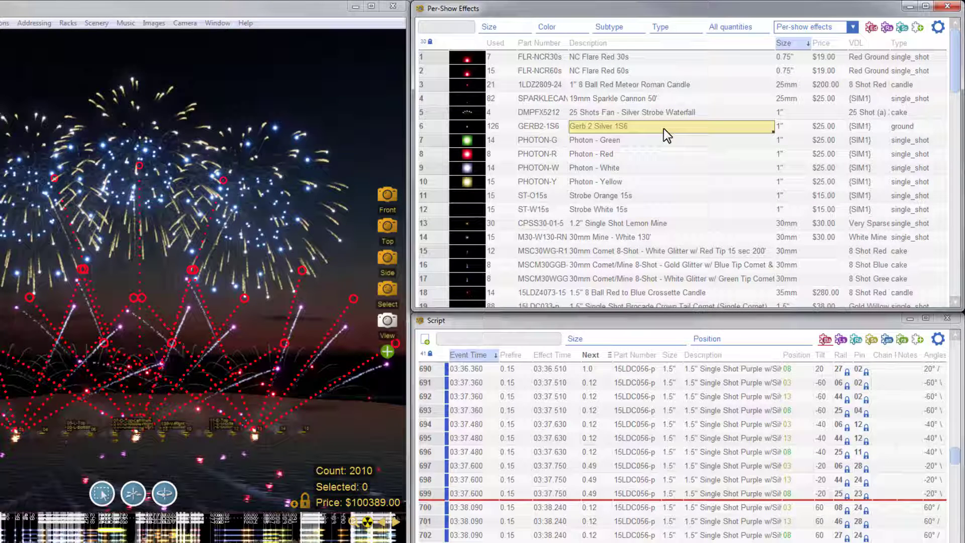